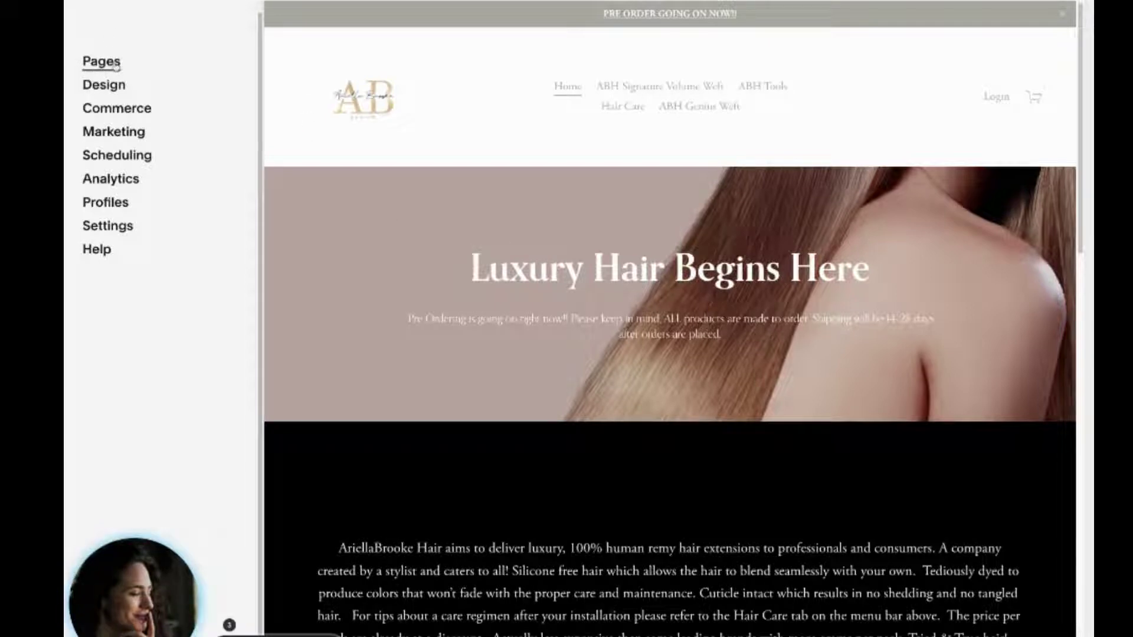
Open the ABH Signature Volume Weft store page to list its products, dismissing the add-page menu
{"action": "left_click", "coordinate": [102, 62]}
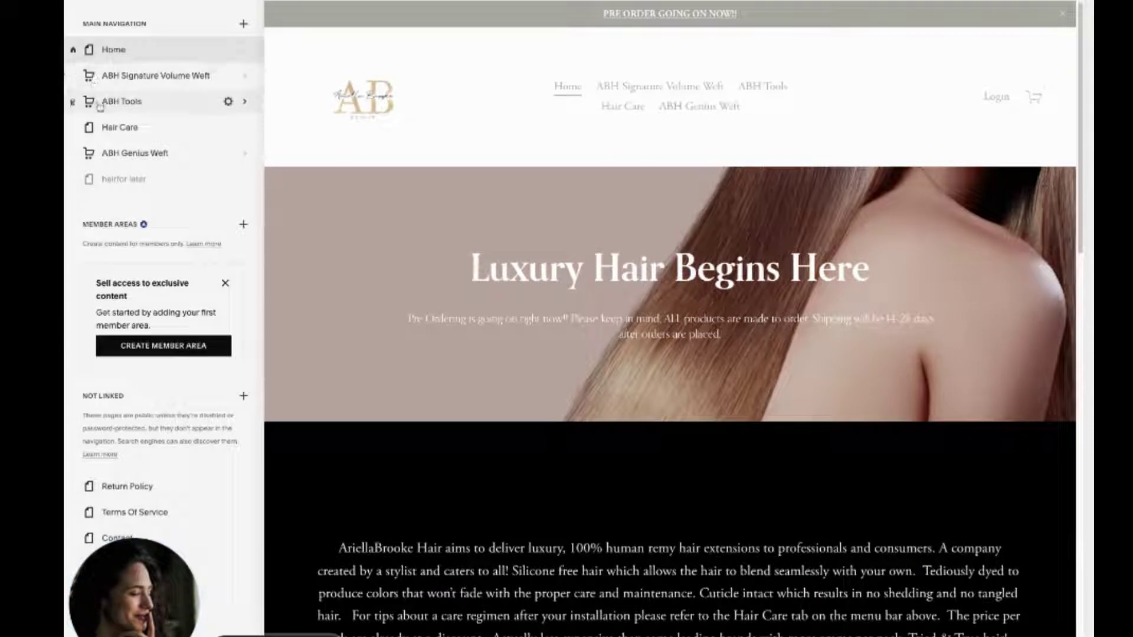
{"action": "left_click", "coordinate": [242, 25]}
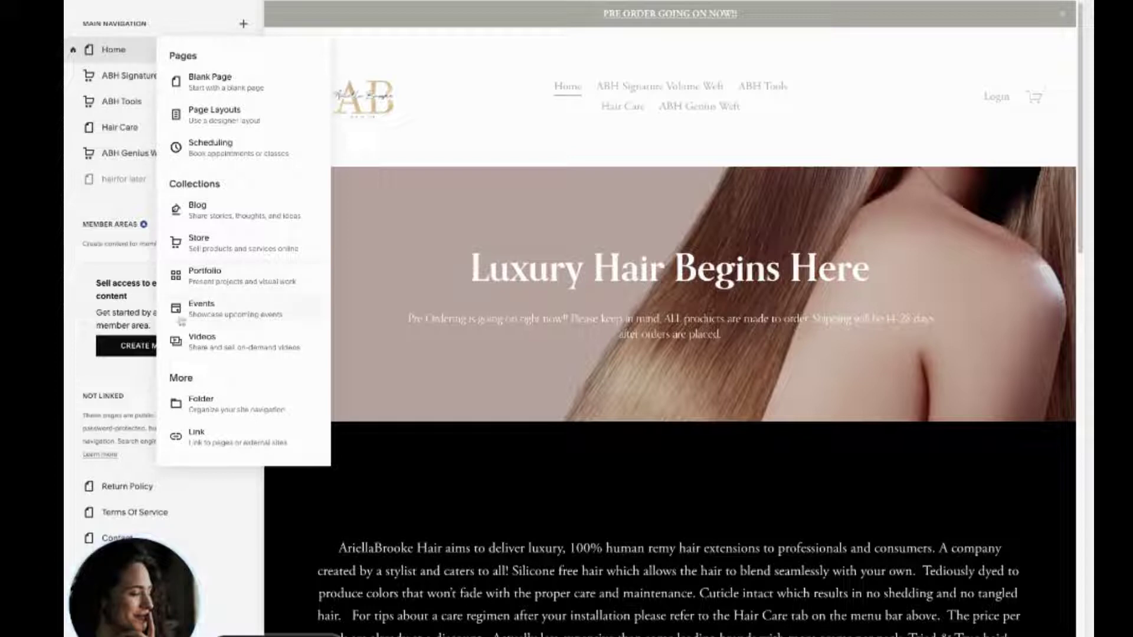
{"action": "left_click", "coordinate": [181, 239]}
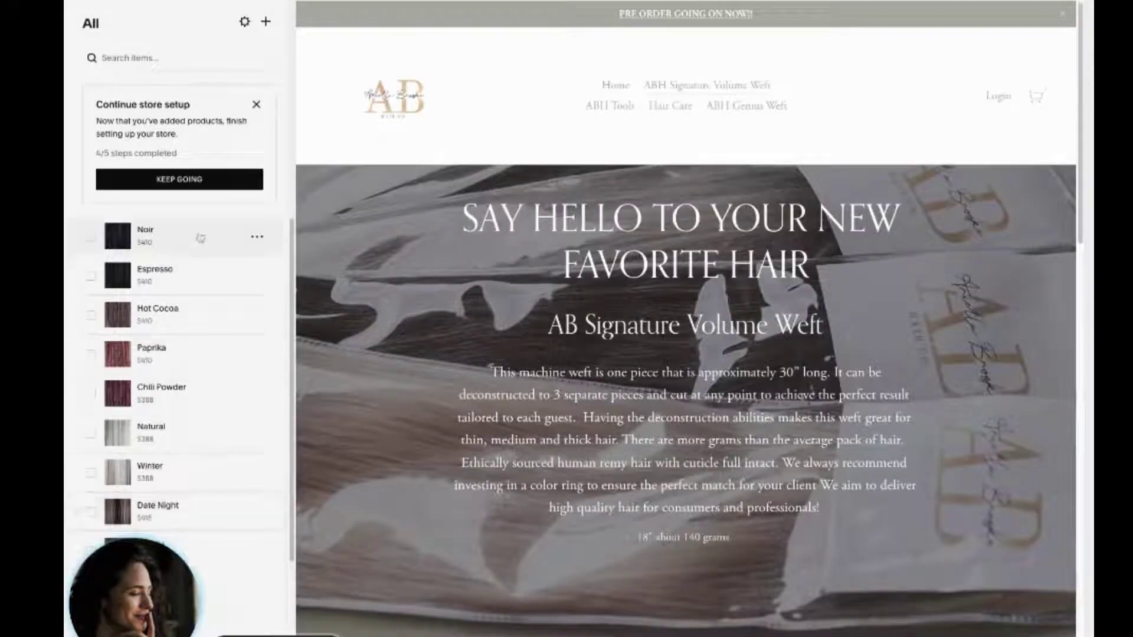
Open Noir for editing, create an Extension category for it, and start a 'Blac' tag
{"action": "scroll", "coordinate": [197, 295], "scroll_direction": "down", "scroll_amount": 2}
{"action": "scroll", "coordinate": [207, 313], "scroll_direction": "up", "scroll_amount": 2}
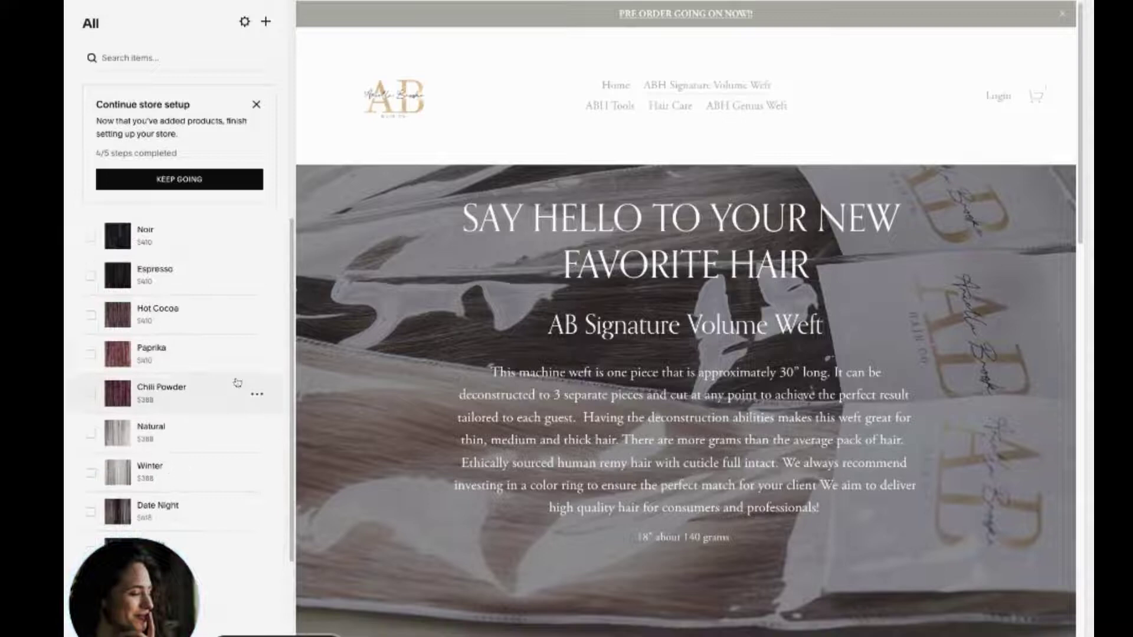
{"action": "left_click", "coordinate": [221, 254]}
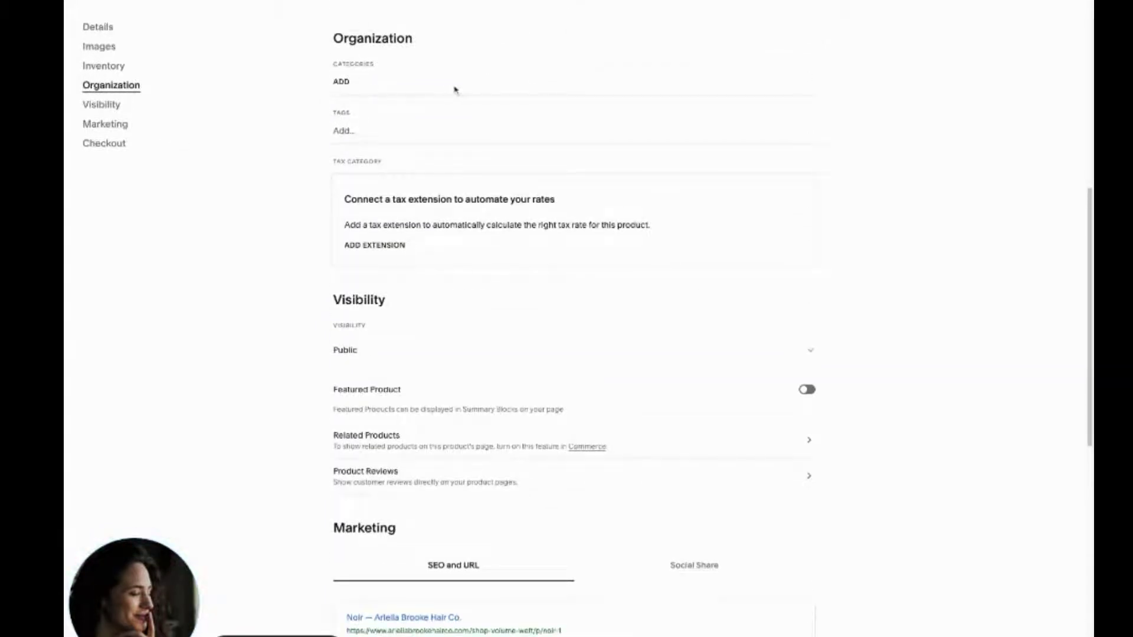
{"action": "left_click", "coordinate": [349, 83]}
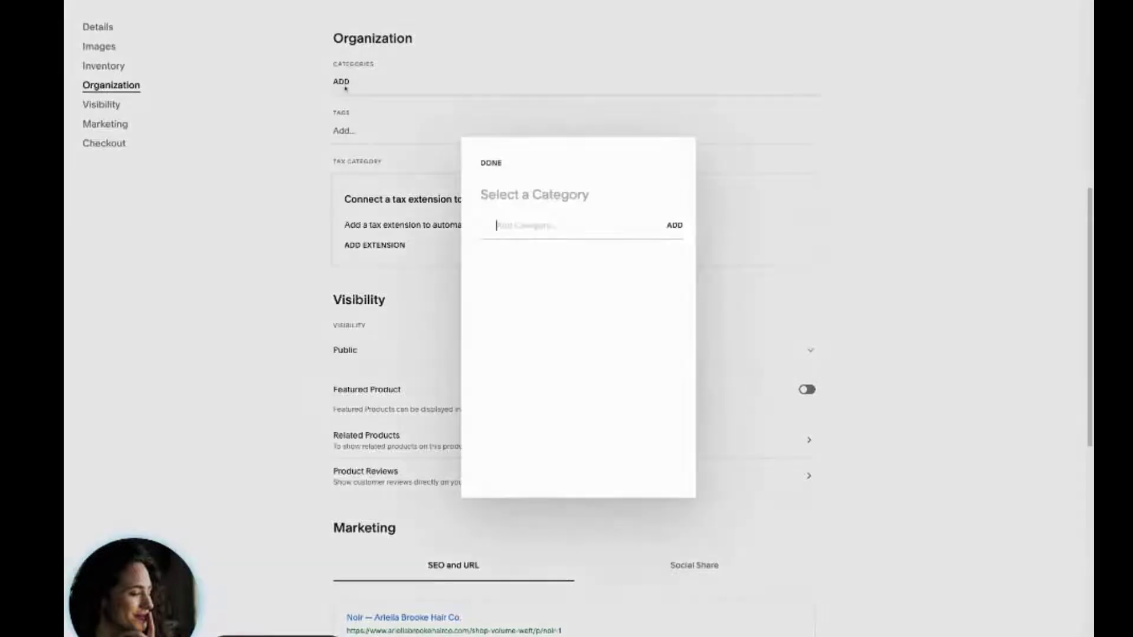
{"action": "type", "text": "Extension"}
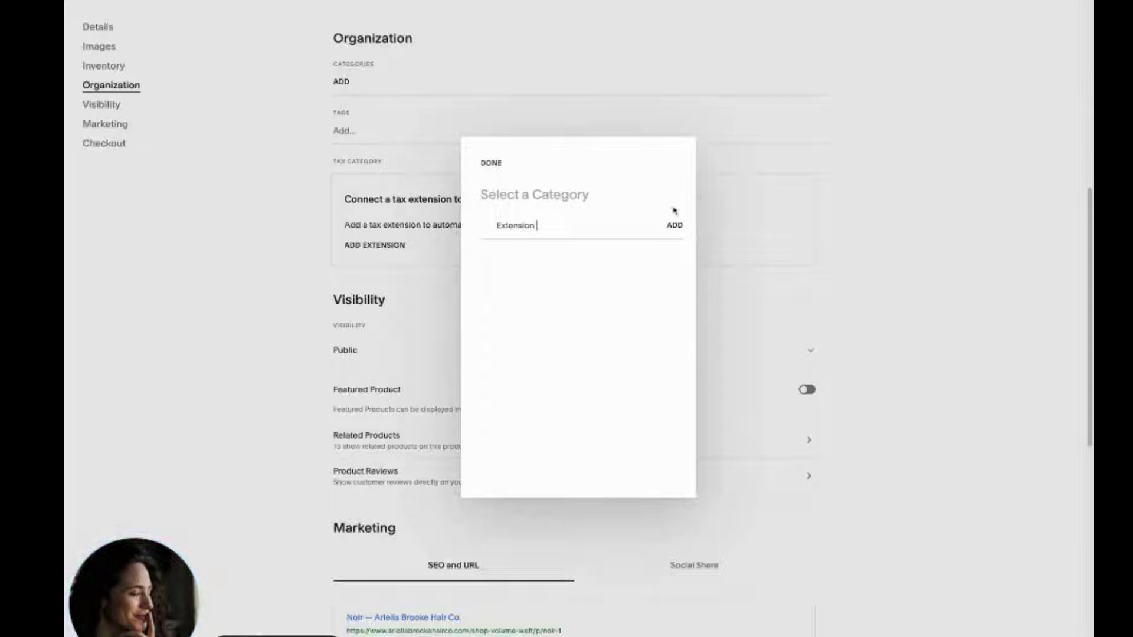
{"action": "left_click", "coordinate": [675, 226]}
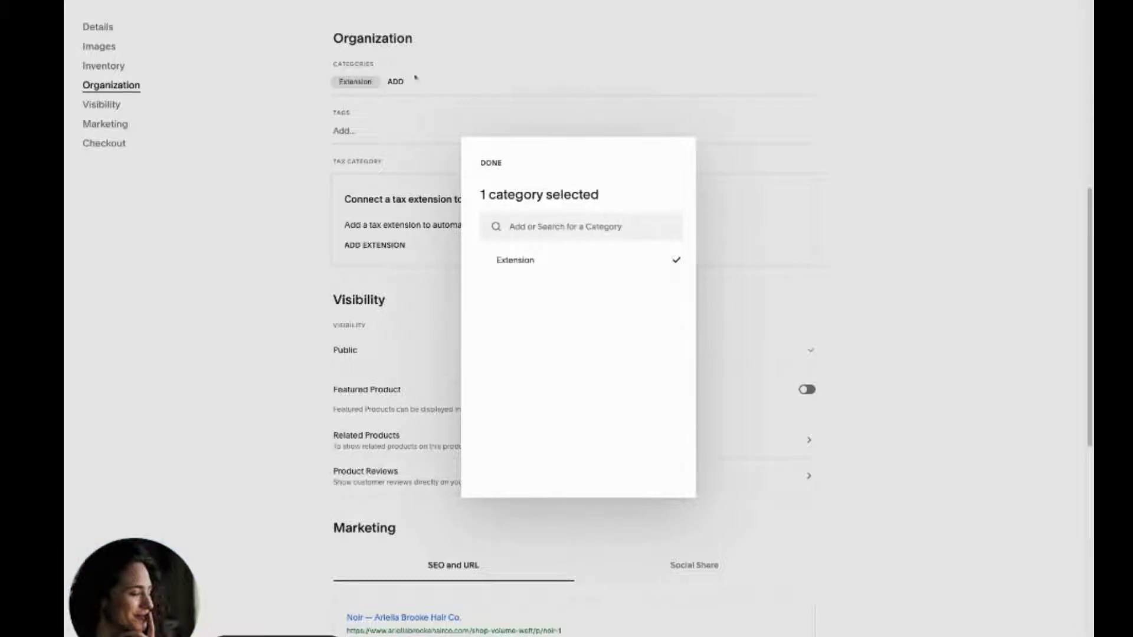
{"action": "left_click", "coordinate": [495, 169]}
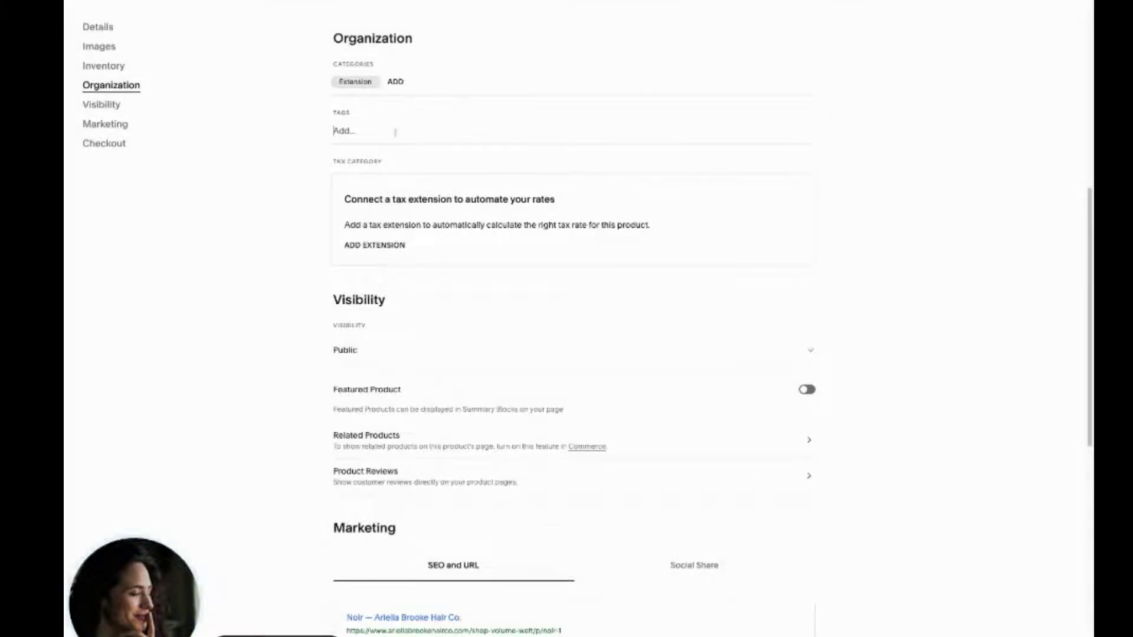
{"action": "type", "text": "Black"}
Uncheck the Extension category so Noir is left without any category
{"action": "left_click", "coordinate": [356, 82]}
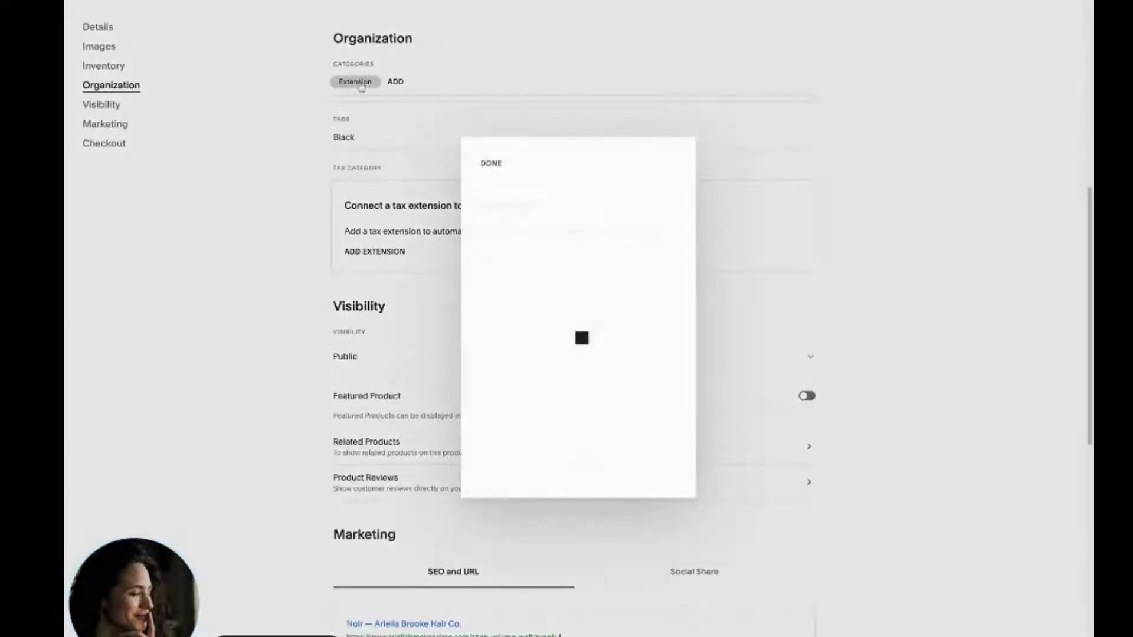
{"action": "left_click", "coordinate": [679, 263]}
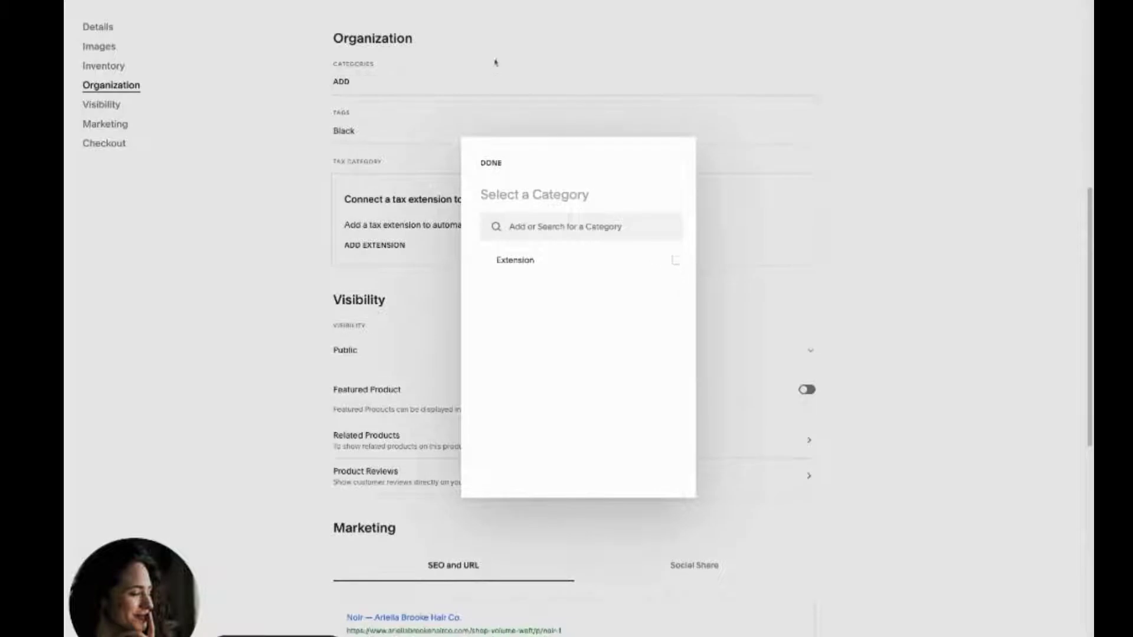
{"action": "left_click", "coordinate": [490, 164]}
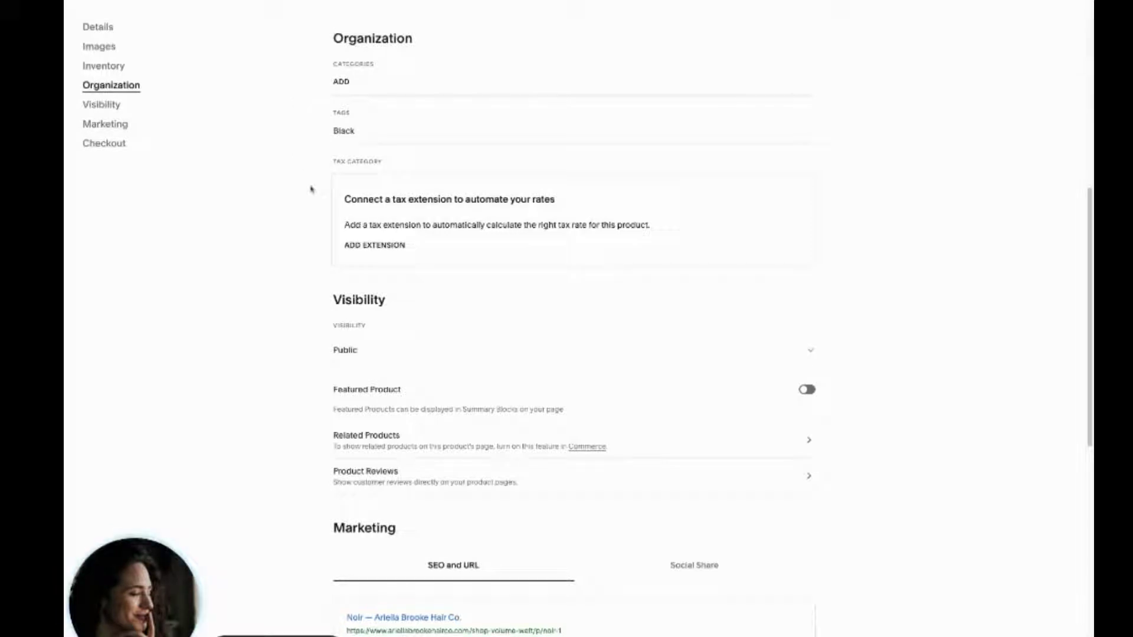
{"action": "scroll", "coordinate": [278, 192], "scroll_direction": "down", "scroll_amount": 1}
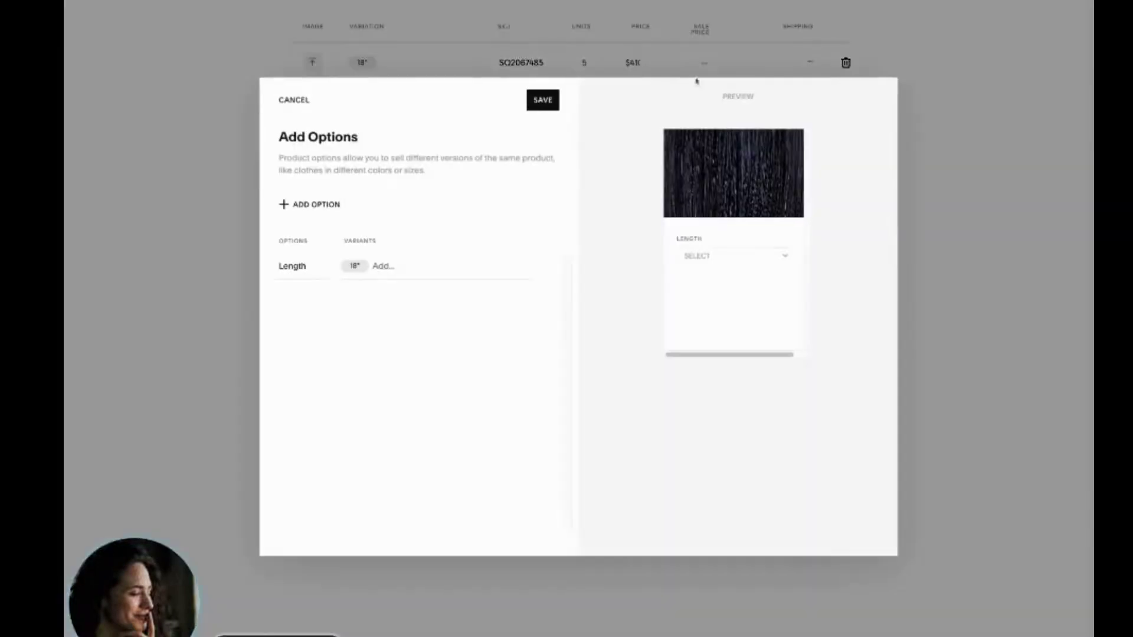
Add a Color option to Noir's variants alongside Length
{"action": "left_click", "coordinate": [306, 204]}
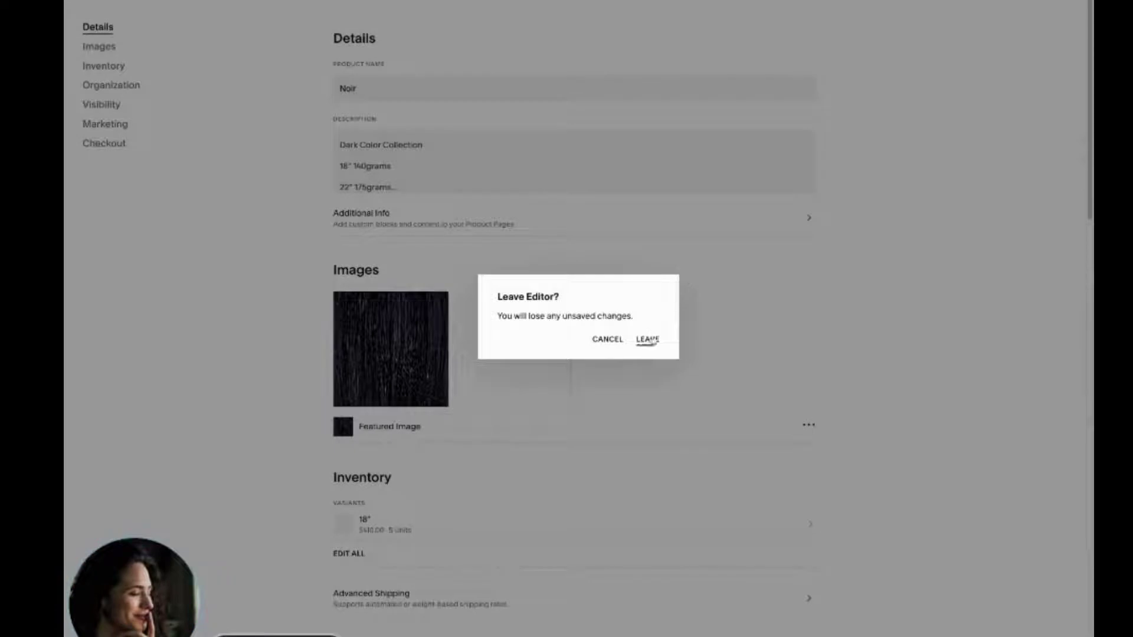
Leave the Noir editor without saving and view the store's shopping cart from the home page
{"action": "key", "text": "Return"}
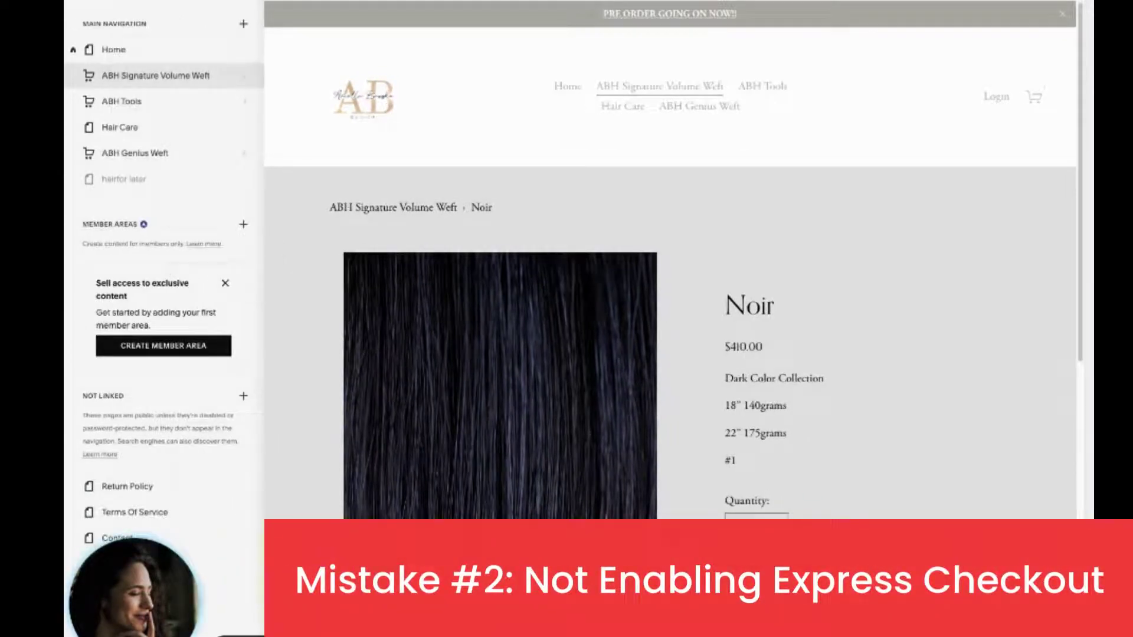
{"action": "key", "text": "Escape"}
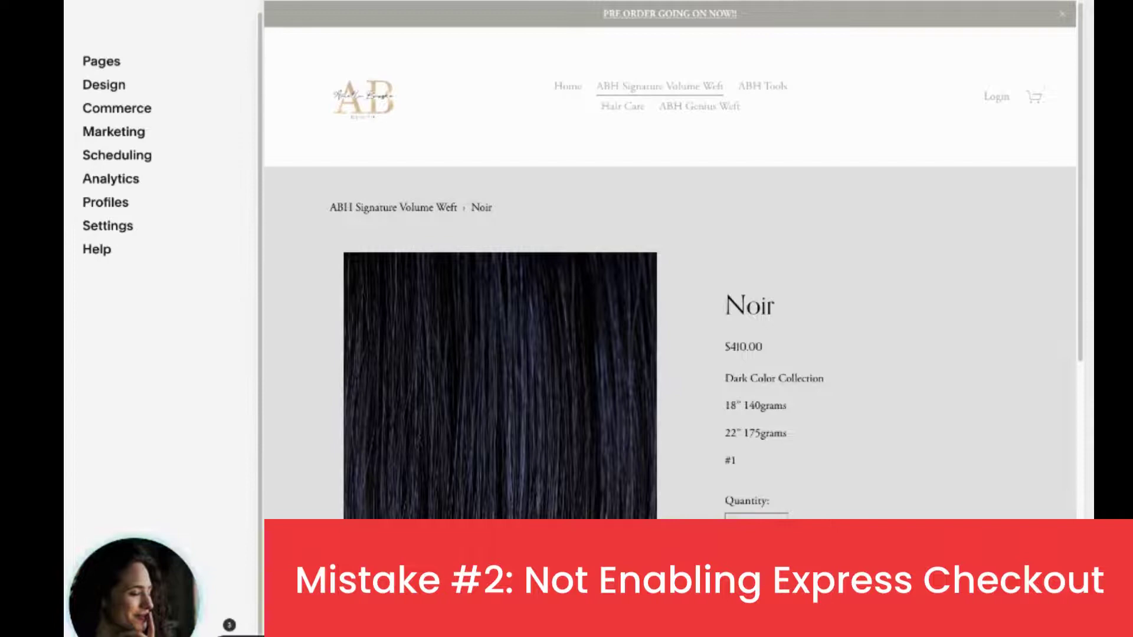
{"action": "scroll", "coordinate": [929, 244], "scroll_direction": "down", "scroll_amount": 5}
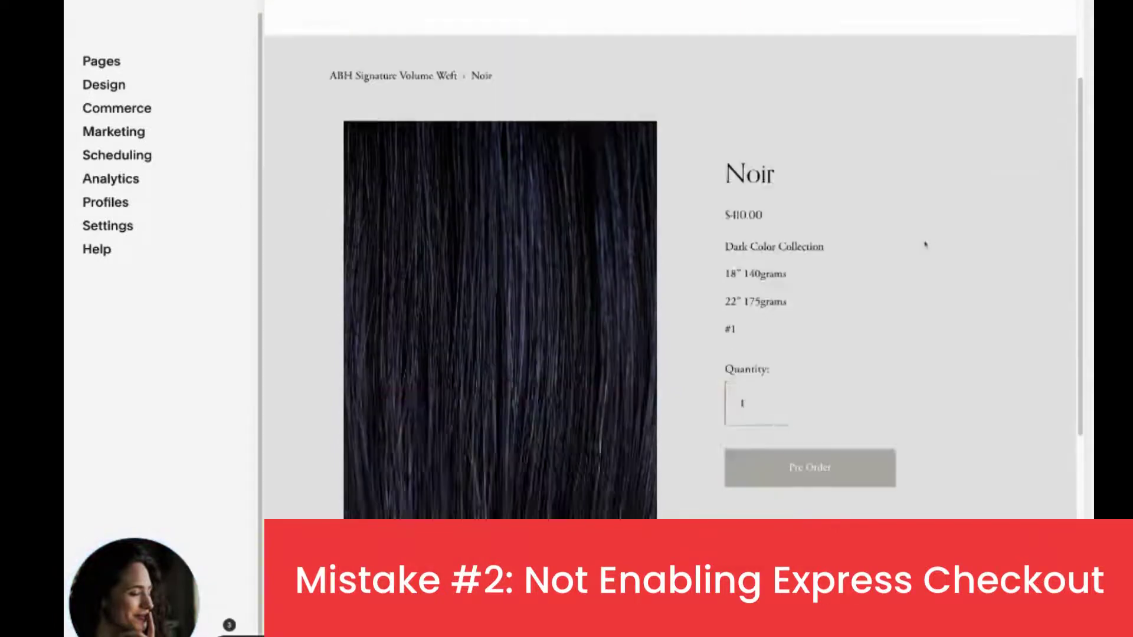
{"action": "scroll", "coordinate": [663, 153], "scroll_direction": "up", "scroll_amount": 5}
{"action": "left_click", "coordinate": [357, 111]}
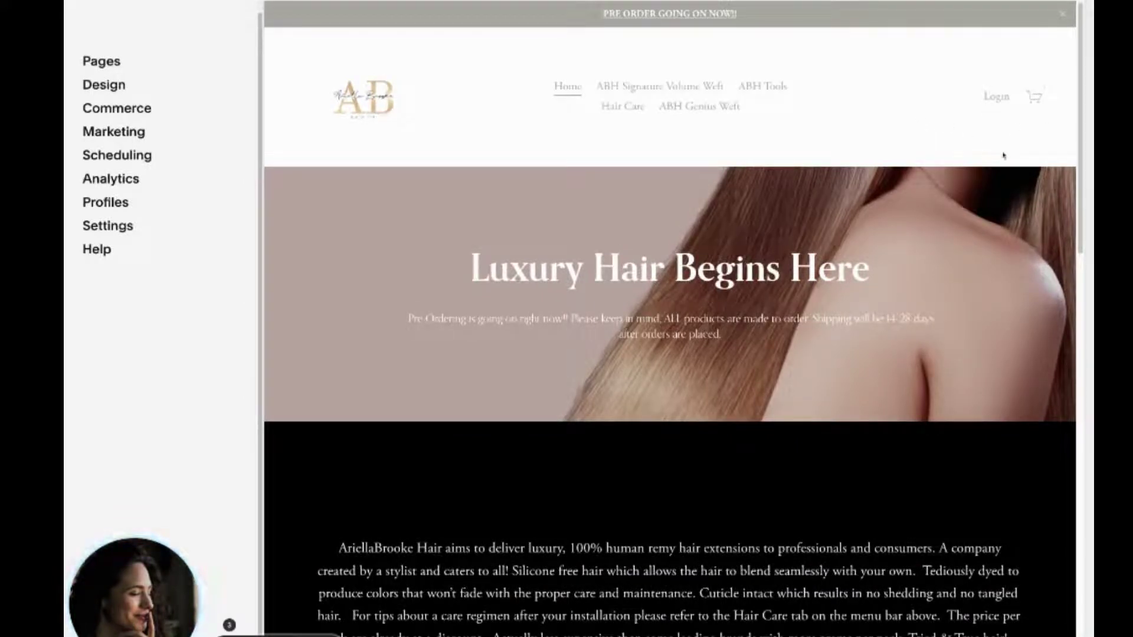
{"action": "left_click", "coordinate": [1036, 99]}
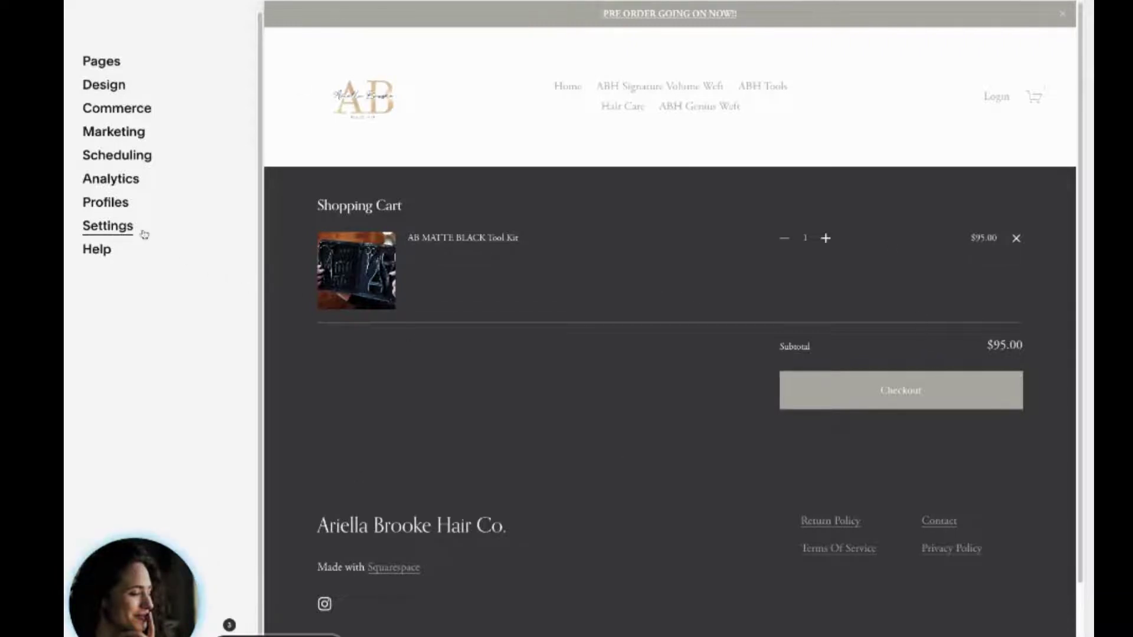
Confirm Express Checkout is enabled, then pre-order the AB Luxury Color Ring from ABH Tools
{"action": "left_click", "coordinate": [144, 111]}
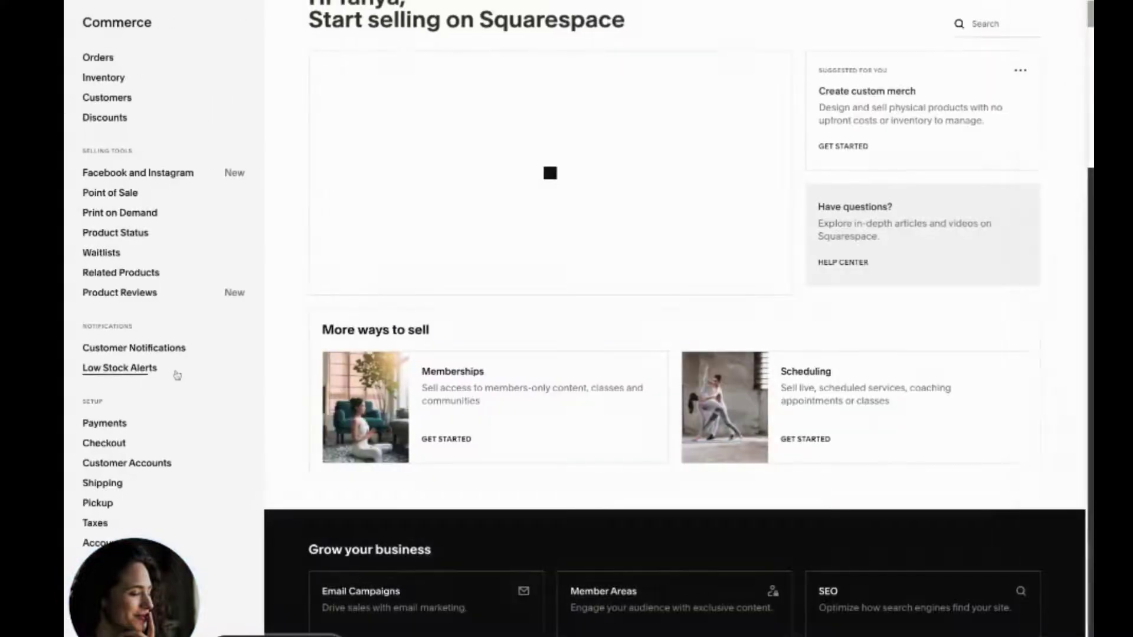
{"action": "left_click", "coordinate": [104, 442]}
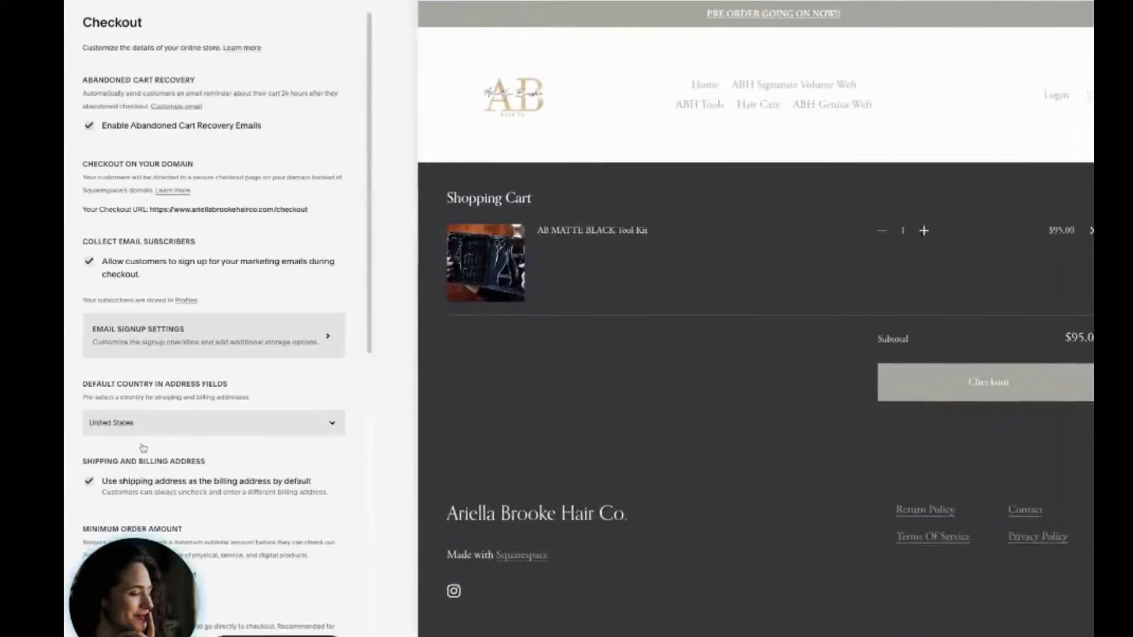
{"action": "scroll", "coordinate": [188, 317], "scroll_direction": "down", "scroll_amount": 6}
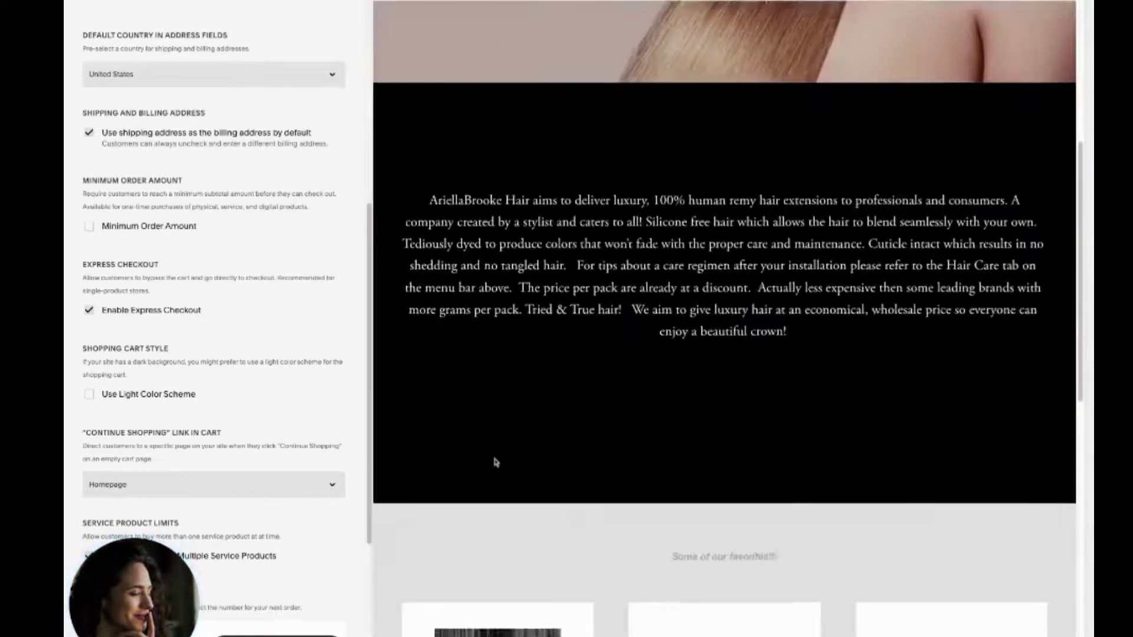
{"action": "scroll", "coordinate": [568, 299], "scroll_direction": "up", "scroll_amount": 10}
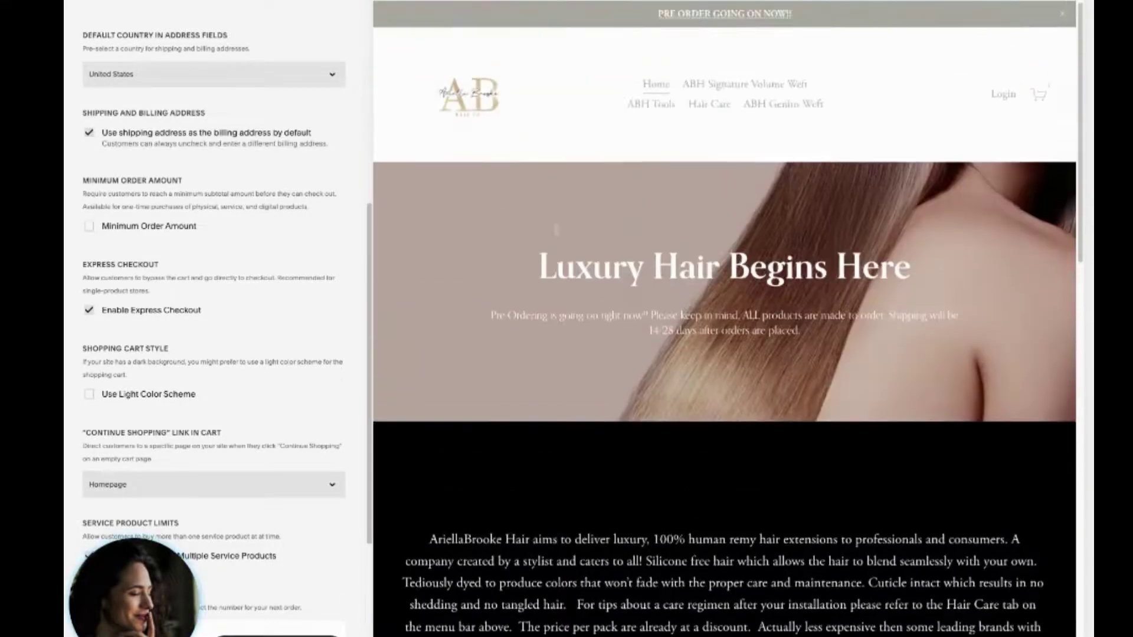
{"action": "left_click", "coordinate": [650, 105]}
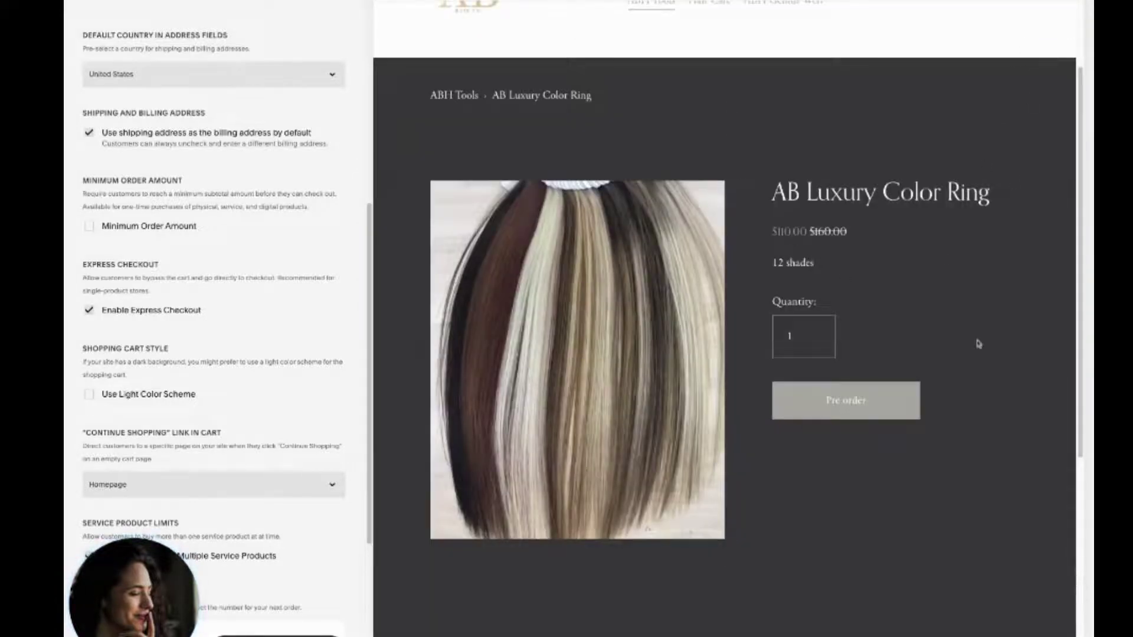
{"action": "left_click", "coordinate": [887, 420]}
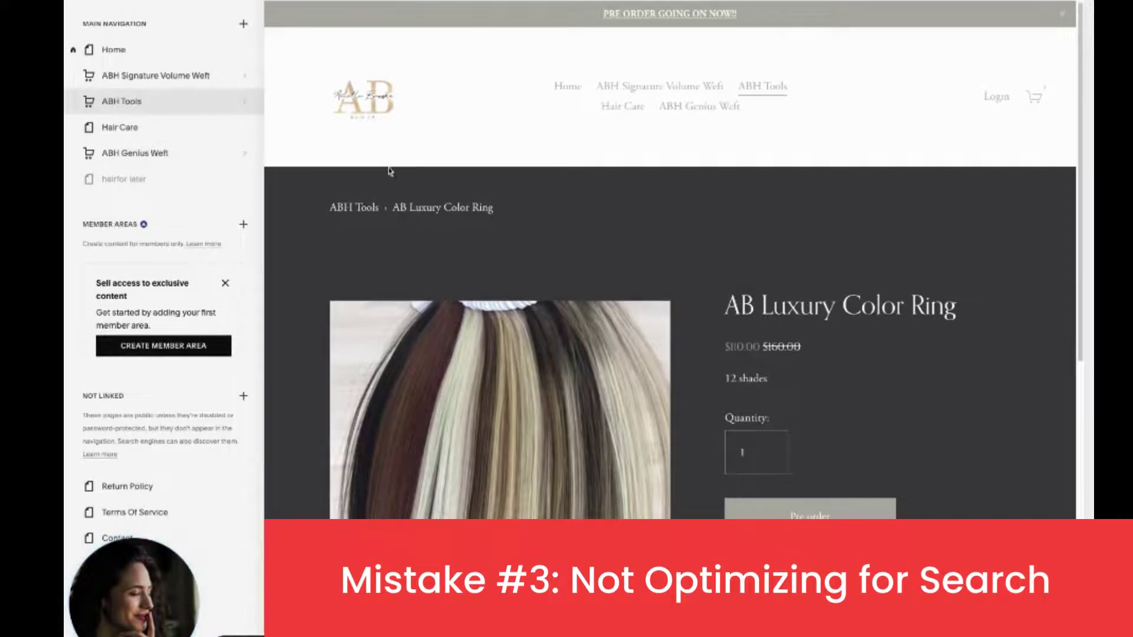
Open Store Settings for the ABH Tools store page from its product list
{"action": "left_click", "coordinate": [221, 111]}
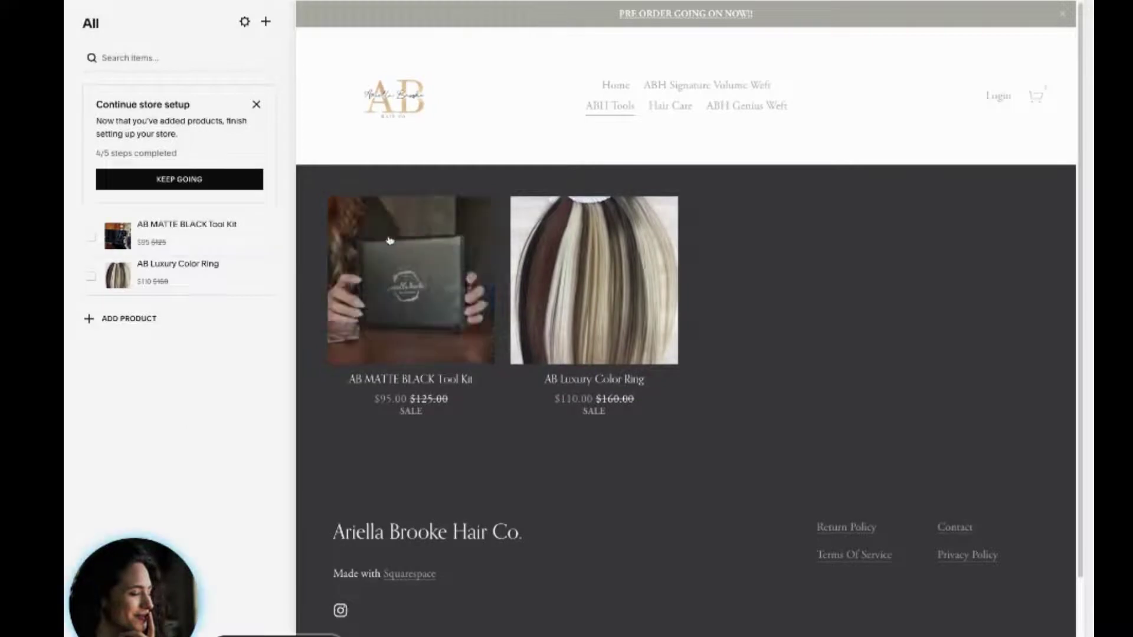
{"action": "mouse_move", "coordinate": [214, 241]}
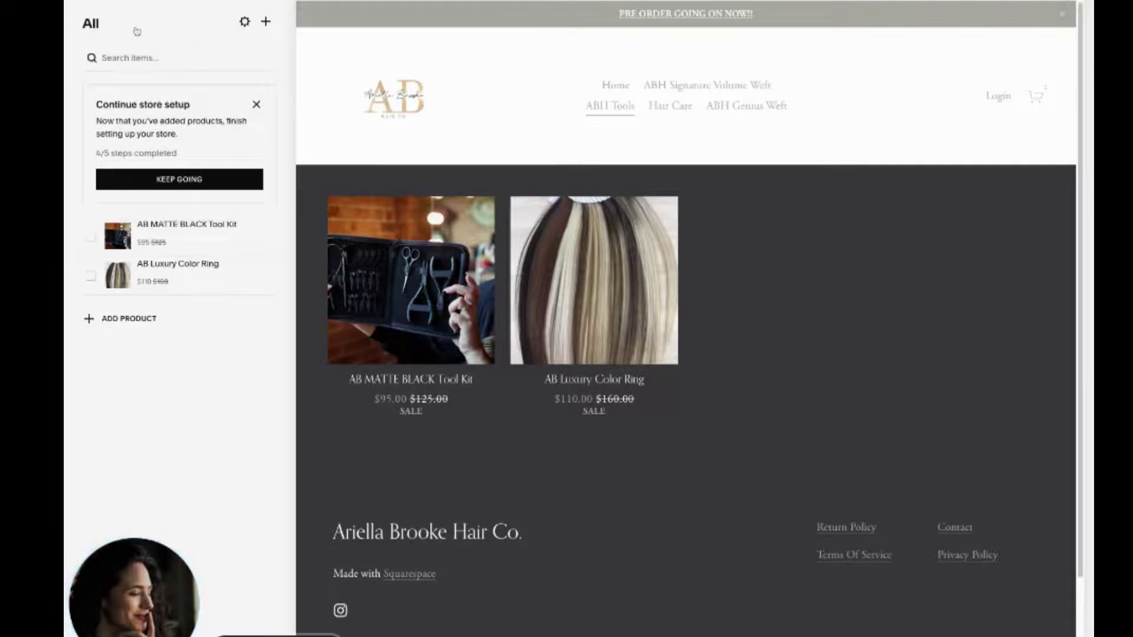
{"action": "left_click", "coordinate": [245, 21]}
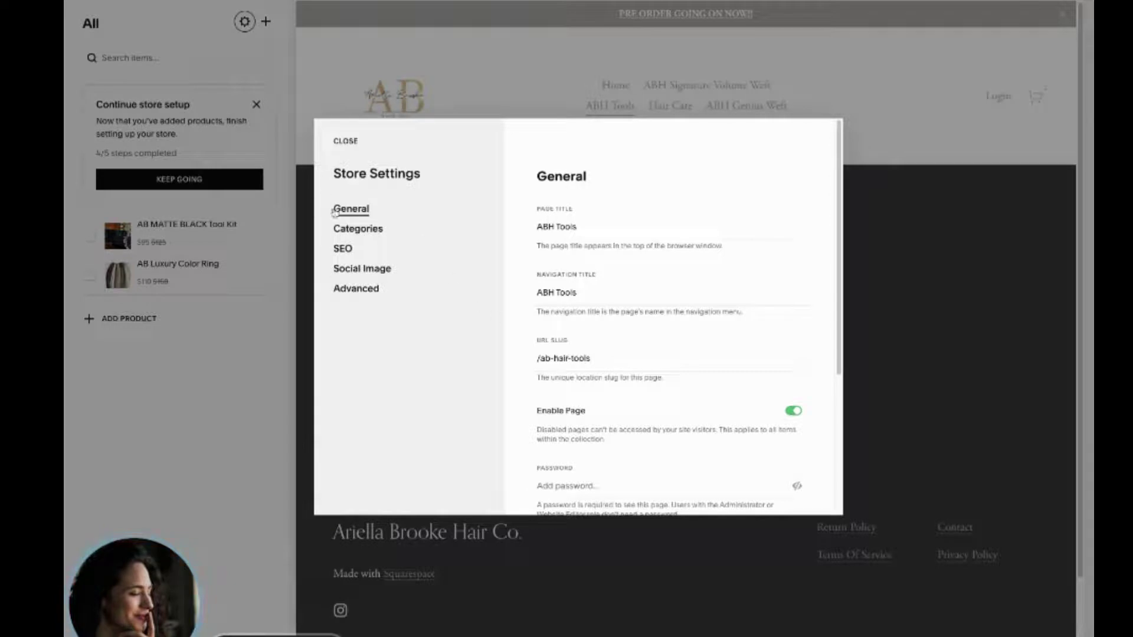
Replace SEO title 'Store 2' with a custom 'Favorite Hair Tools' title; describe it 'The best hair tools in Highland Park. Get them here'
{"action": "left_click", "coordinate": [341, 251]}
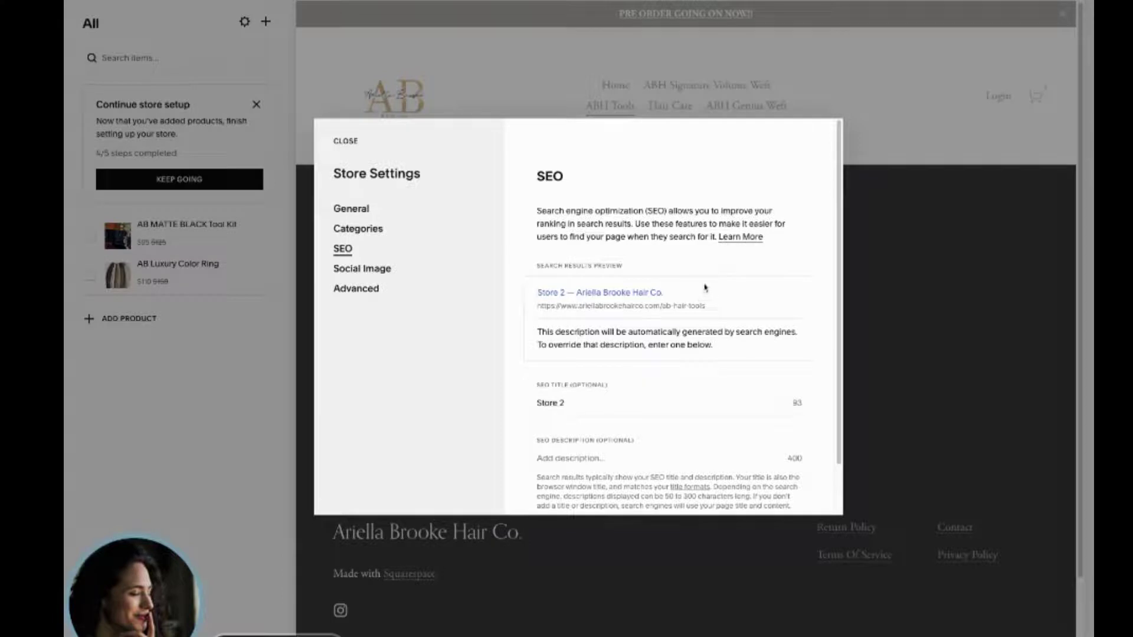
{"action": "scroll", "coordinate": [705, 285], "scroll_direction": "down", "scroll_amount": 1}
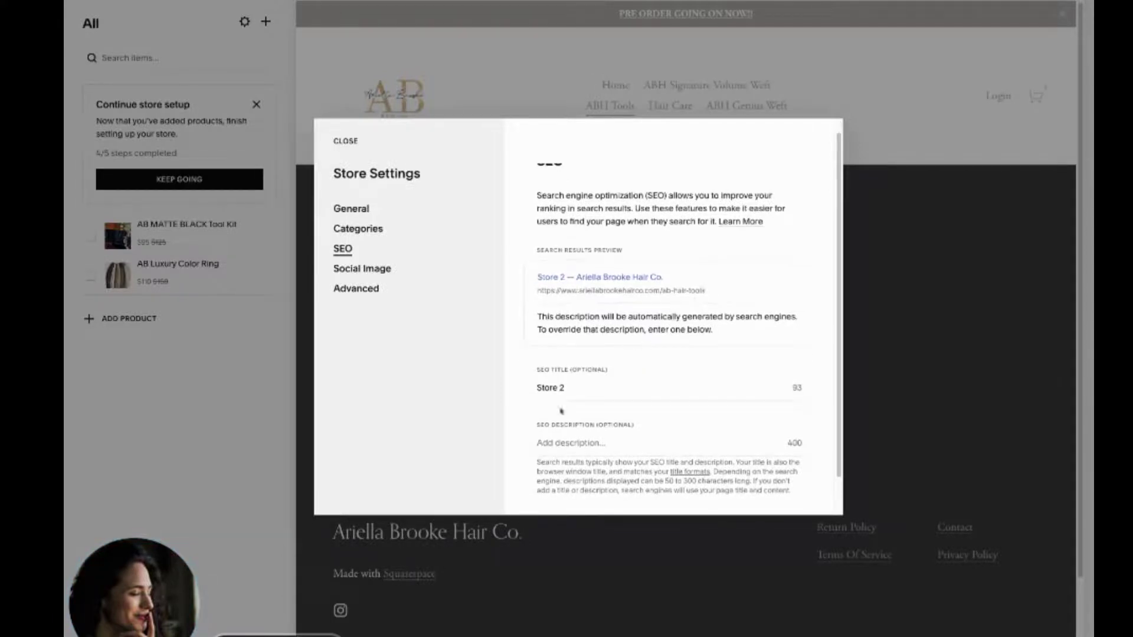
{"action": "scroll", "coordinate": [582, 381], "scroll_direction": "down", "scroll_amount": 1}
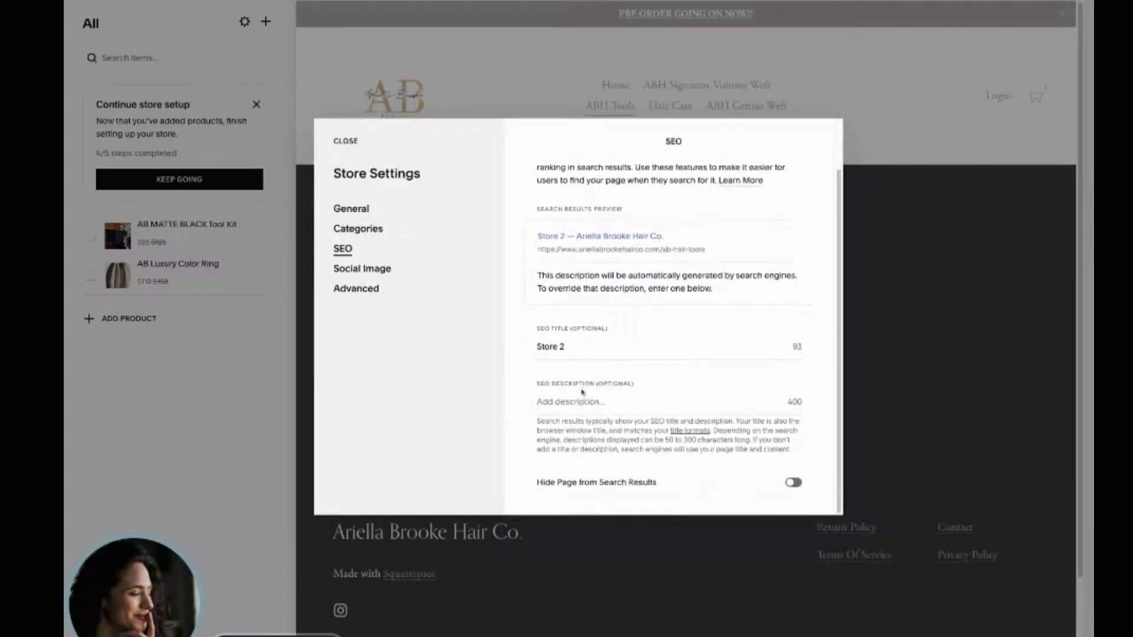
{"action": "triple_click", "coordinate": [594, 349]}
{"action": "type", "text": "Michel"}
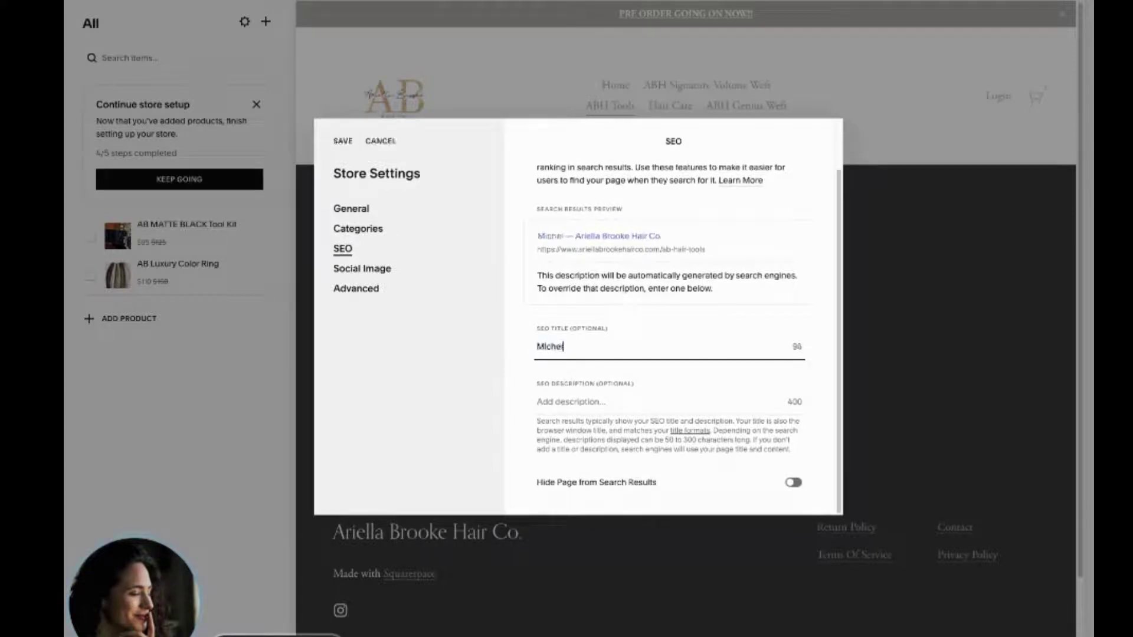
{"action": "type", "text": "le's Fa"}
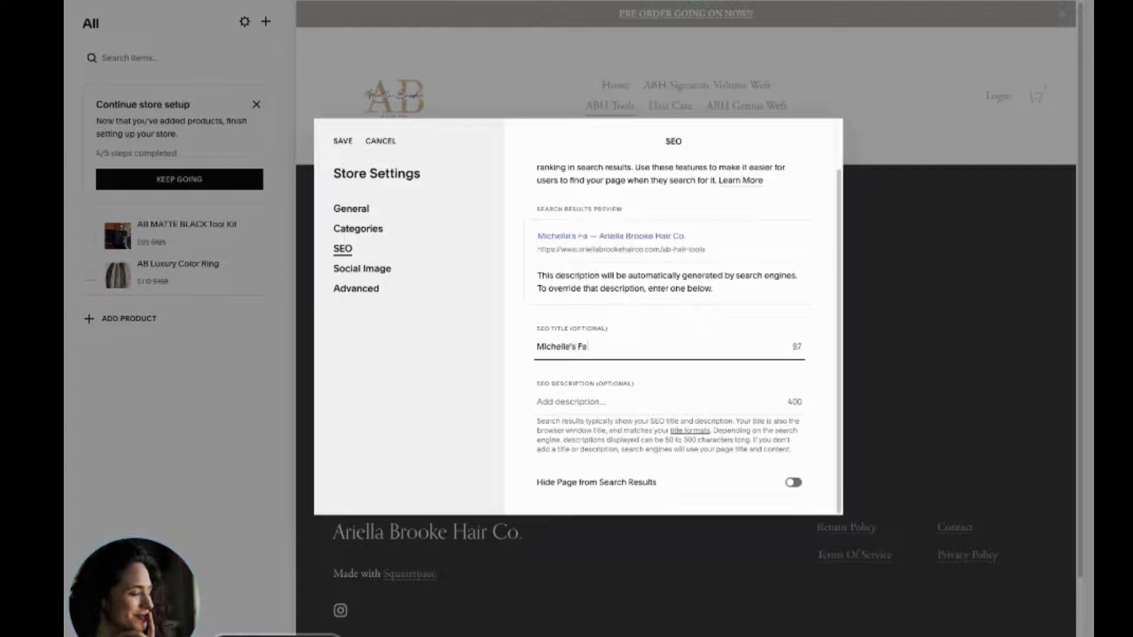
{"action": "type", "text": "vorite Hair Tools"}
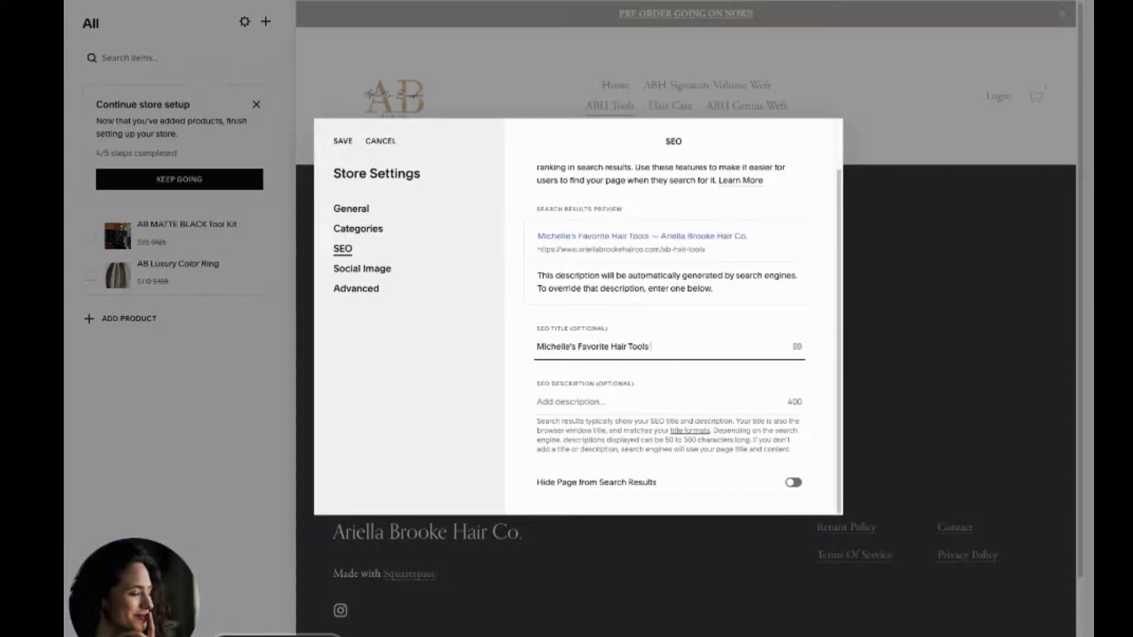
{"action": "left_click", "coordinate": [581, 402]}
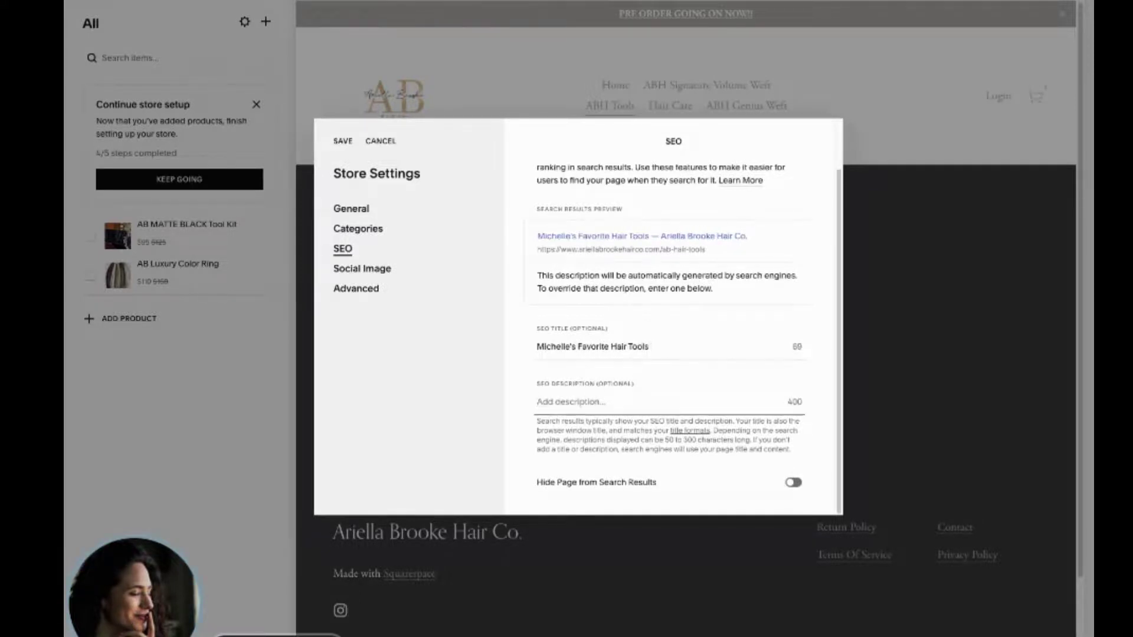
{"action": "type", "text": "The best hair too"}
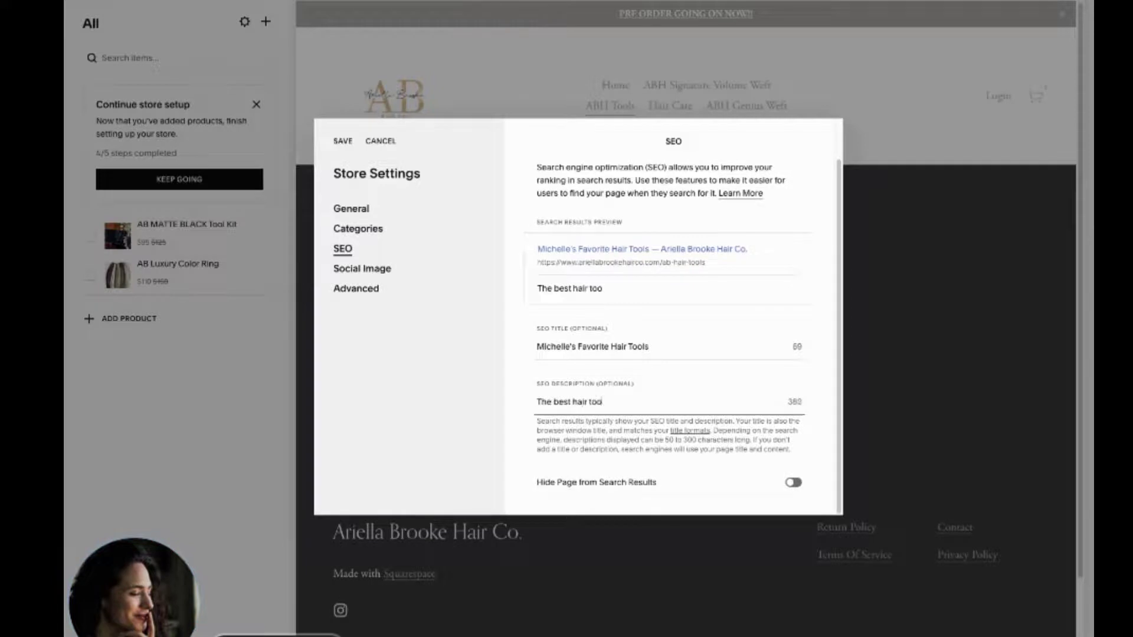
{"action": "type", "text": "ls in Highlan"}
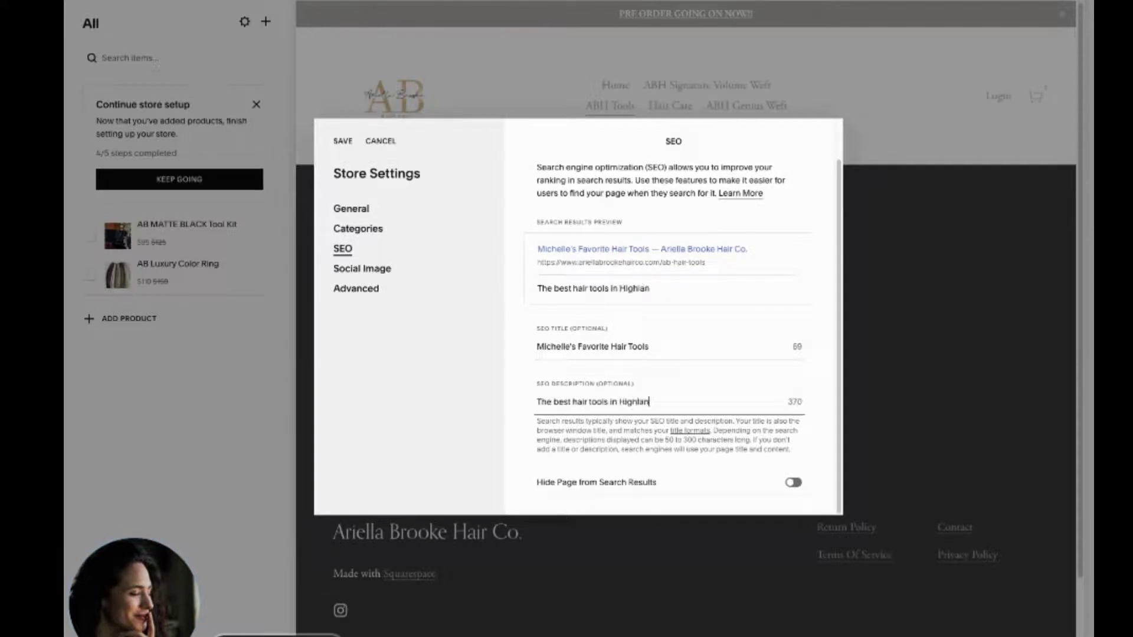
{"action": "type", "text": "d Park. Get them here!"}
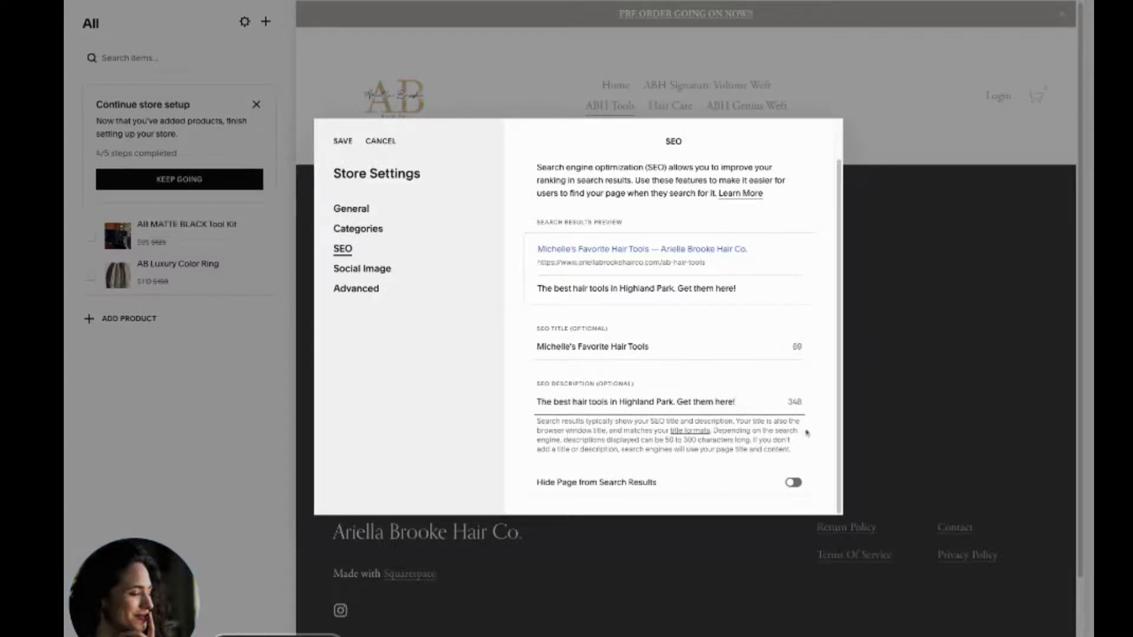
Discard the store SEO edits and open the AB MATTE BLACK Tool Kit's Marketing settings
{"action": "left_click", "coordinate": [380, 141]}
{"action": "left_click", "coordinate": [642, 337]}
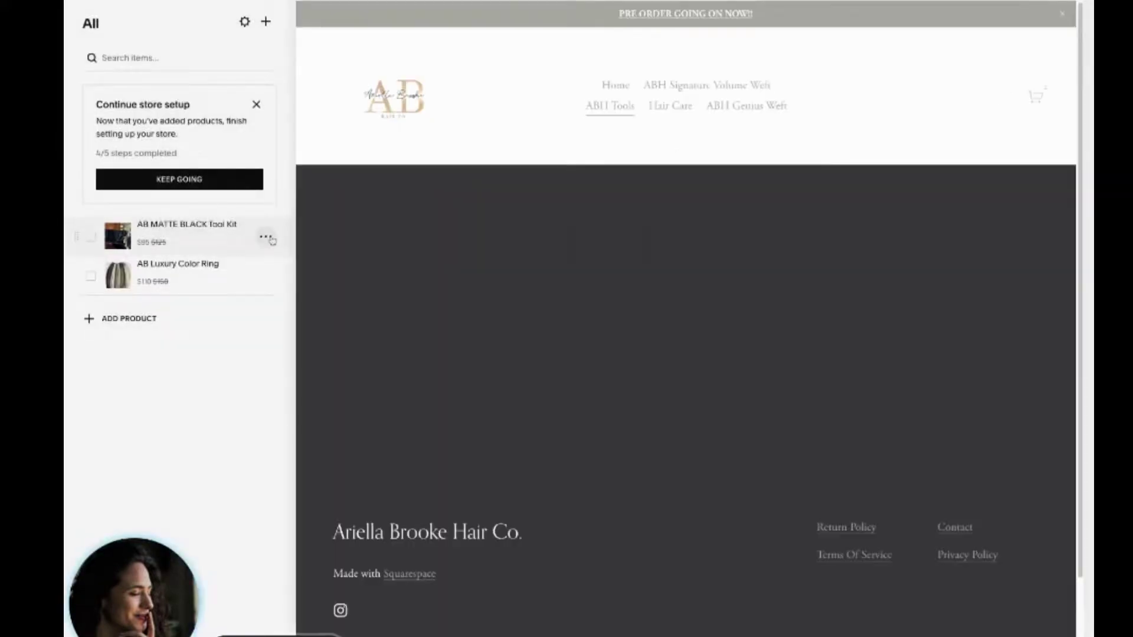
{"action": "left_click", "coordinate": [265, 236]}
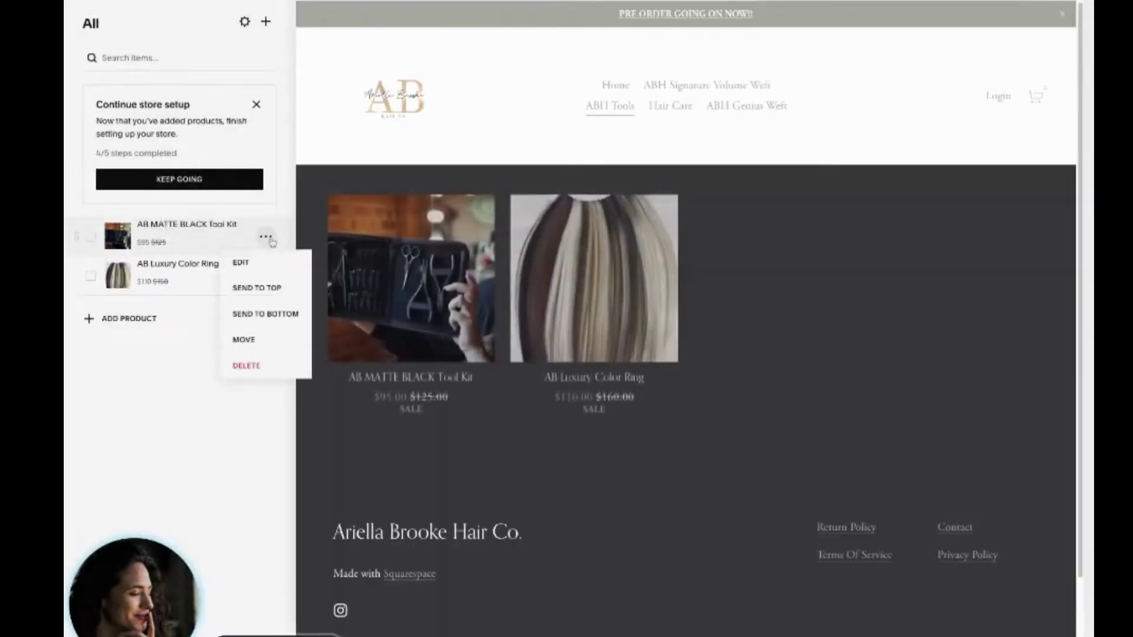
{"action": "left_click", "coordinate": [260, 261]}
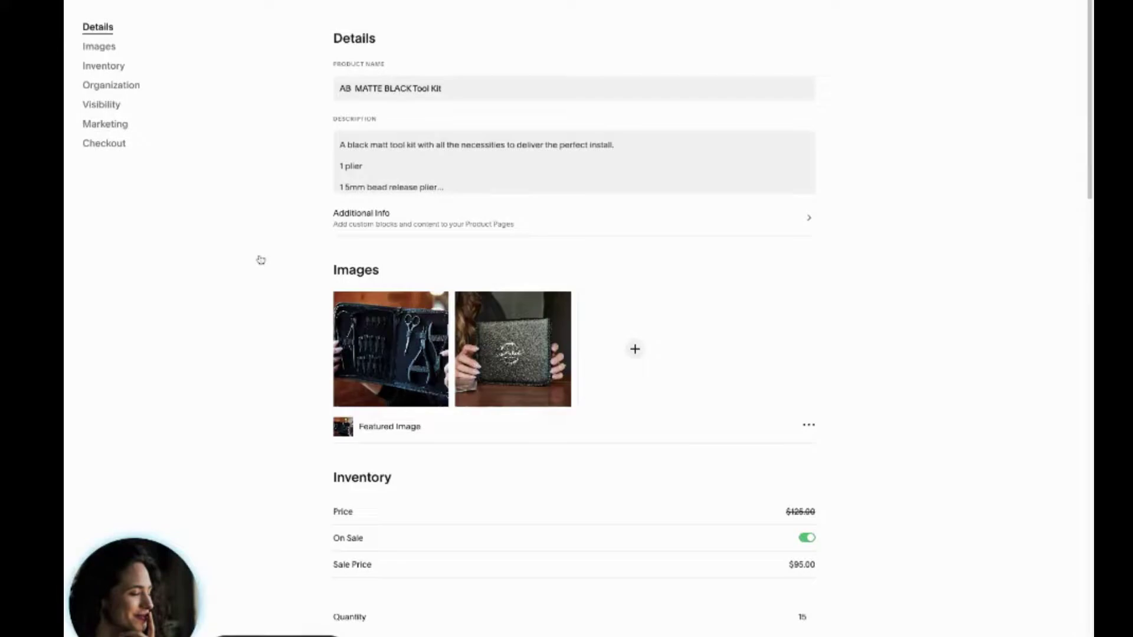
{"action": "left_click", "coordinate": [111, 126]}
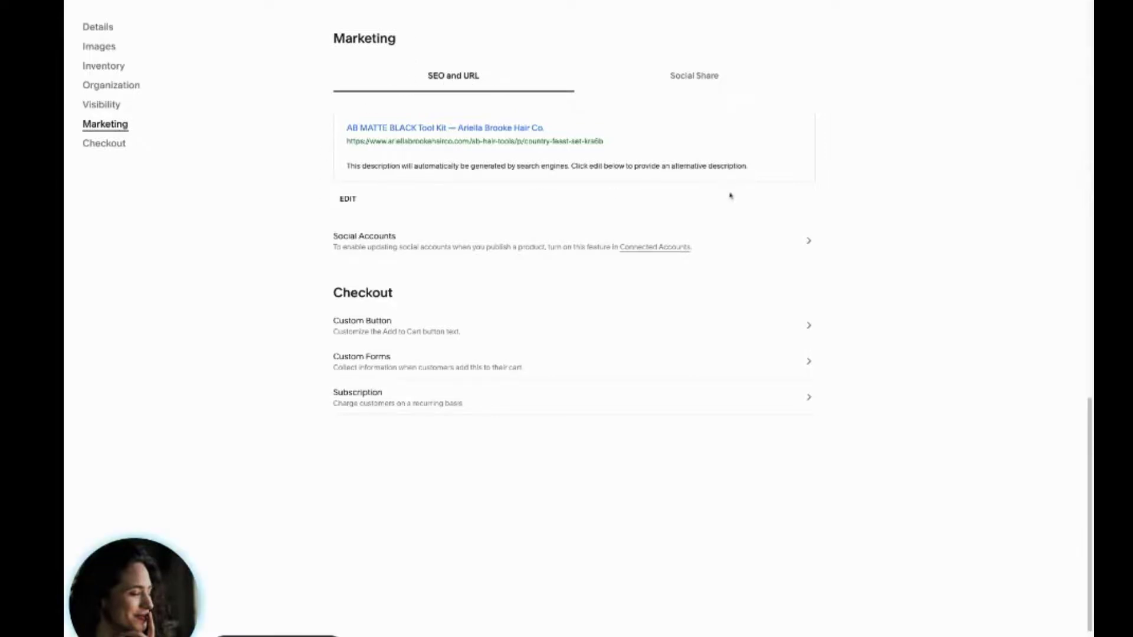
Replace the URL slug country-feast-set-kra6b with hair-kit-black-sale, correcting the 'hait' typo
{"action": "left_click", "coordinate": [347, 201]}
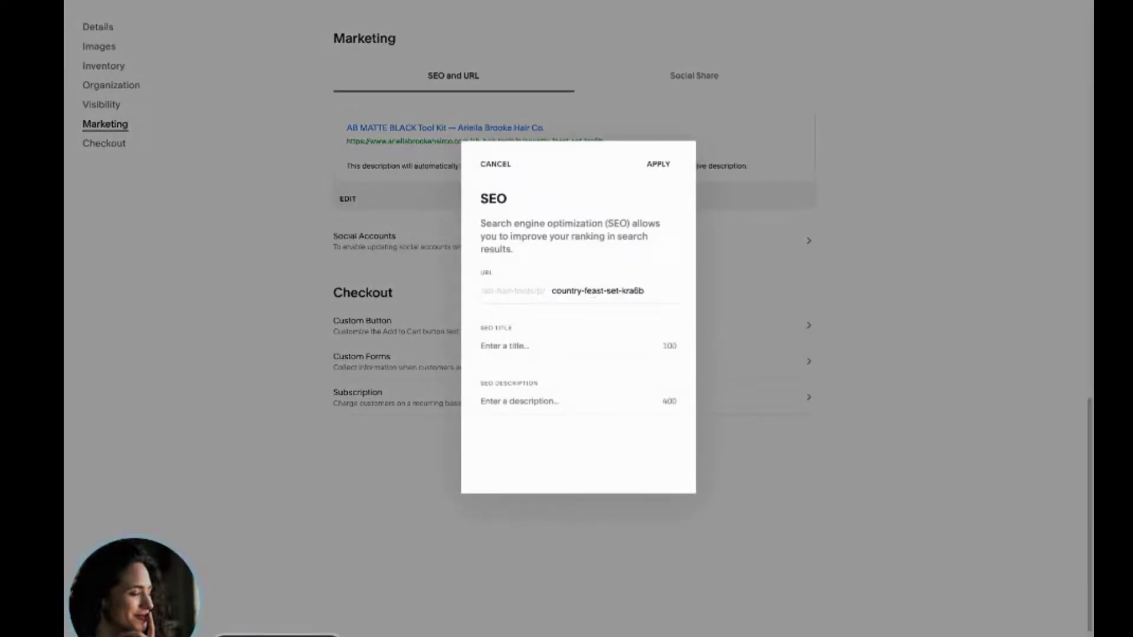
{"action": "triple_click", "coordinate": [553, 290]}
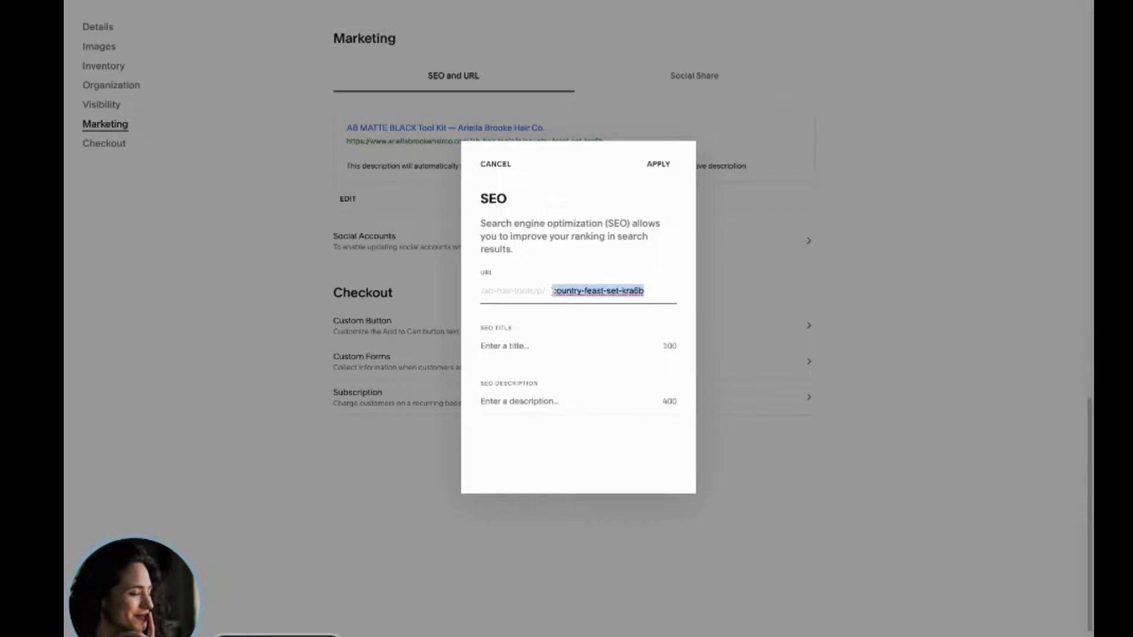
{"action": "left_click", "coordinate": [552, 290]}
{"action": "double_click", "coordinate": [552, 290]}
{"action": "triple_click", "coordinate": [552, 290]}
{"action": "type", "text": "hair"}
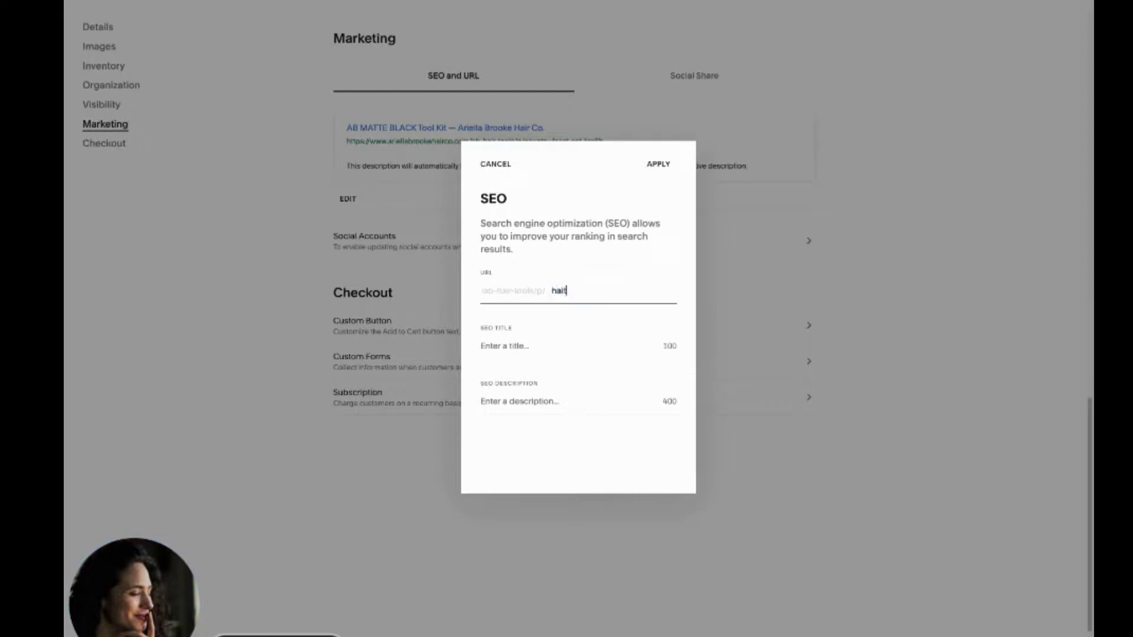
{"action": "type", "text": "t-kit-black-sale"}
{"action": "left_click", "coordinate": [562, 290]}
{"action": "key", "text": "Delete"}
{"action": "type", "text": "r"}
{"action": "key", "text": "End"}
{"action": "key", "text": "ctrl+shift+Left"}
{"action": "key", "text": "ctrl+shift+Left"}
{"action": "key", "text": "ctrl+shift+Left"}
{"action": "key", "text": "ctrl+shift+Left"}
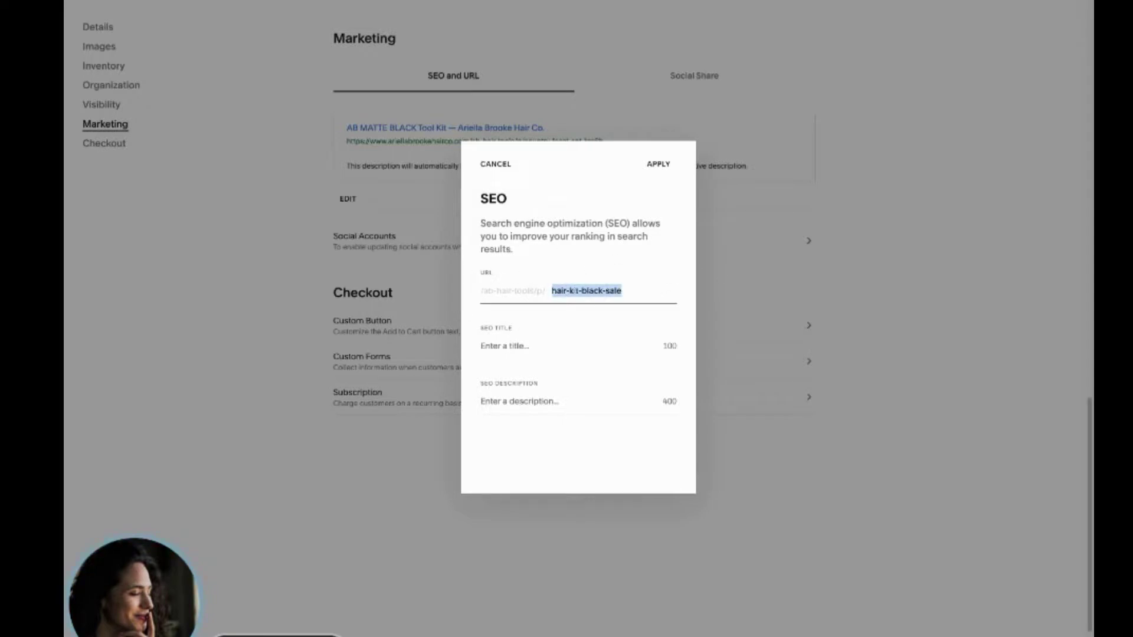
{"action": "left_click", "coordinate": [624, 292]}
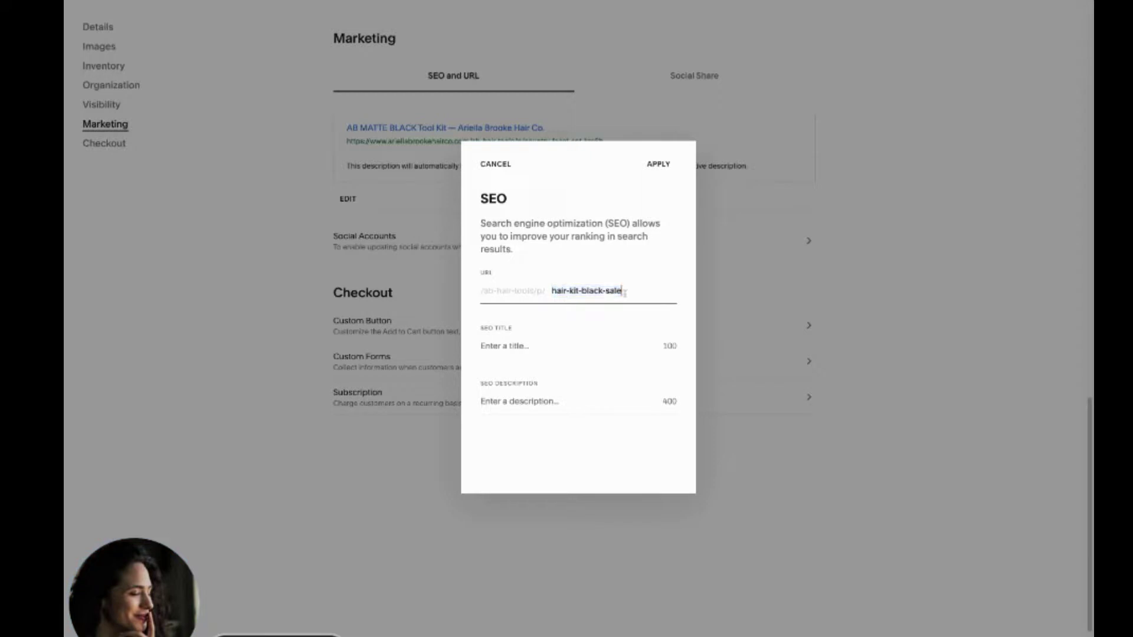
Enter SEO title 'Favorite Black Hair Tool' and description '24 piece hair', then cancel the edits
{"action": "left_click", "coordinate": [543, 345]}
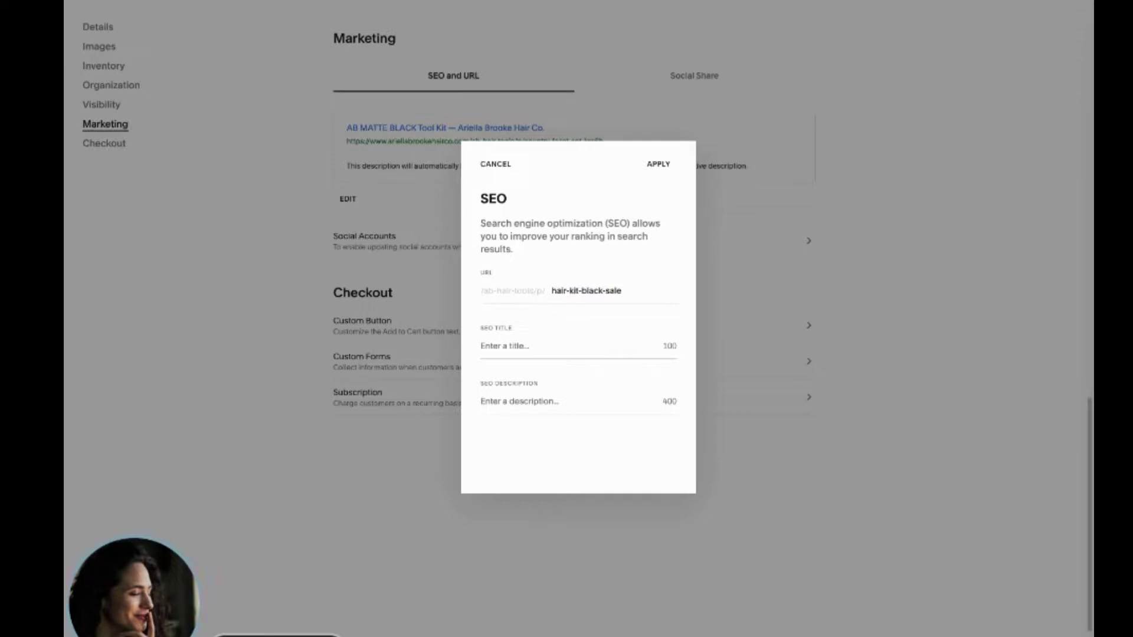
{"action": "type", "text": "Favorite Black Hair Tool"}
{"action": "key", "text": "Tab"}
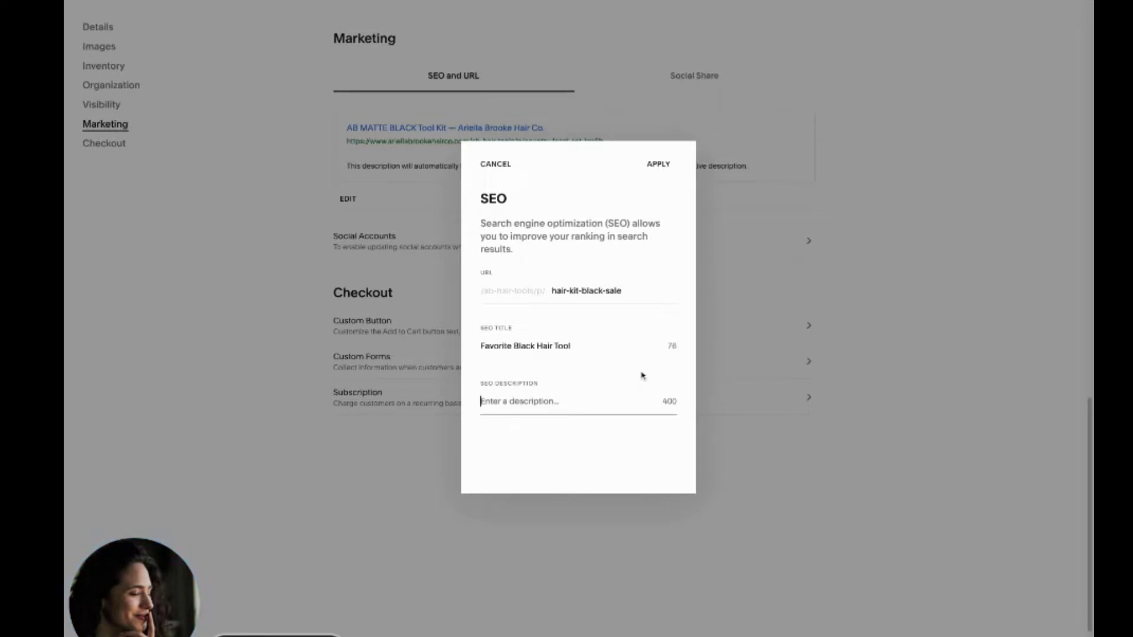
{"action": "type", "text": "24 piece hair kit"}
{"action": "left_click", "coordinate": [494, 167]}
Discard the unsaved SEO edits and preview the AB MATTE BLACK Tool Kit's social share card
{"action": "left_click", "coordinate": [651, 344]}
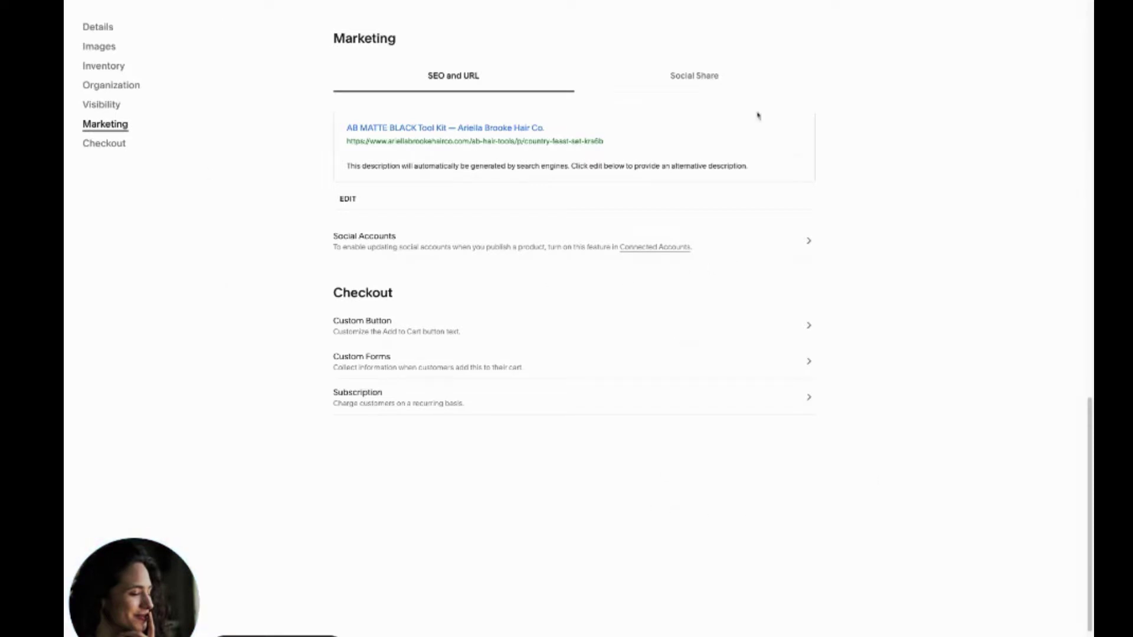
{"action": "left_click", "coordinate": [689, 73]}
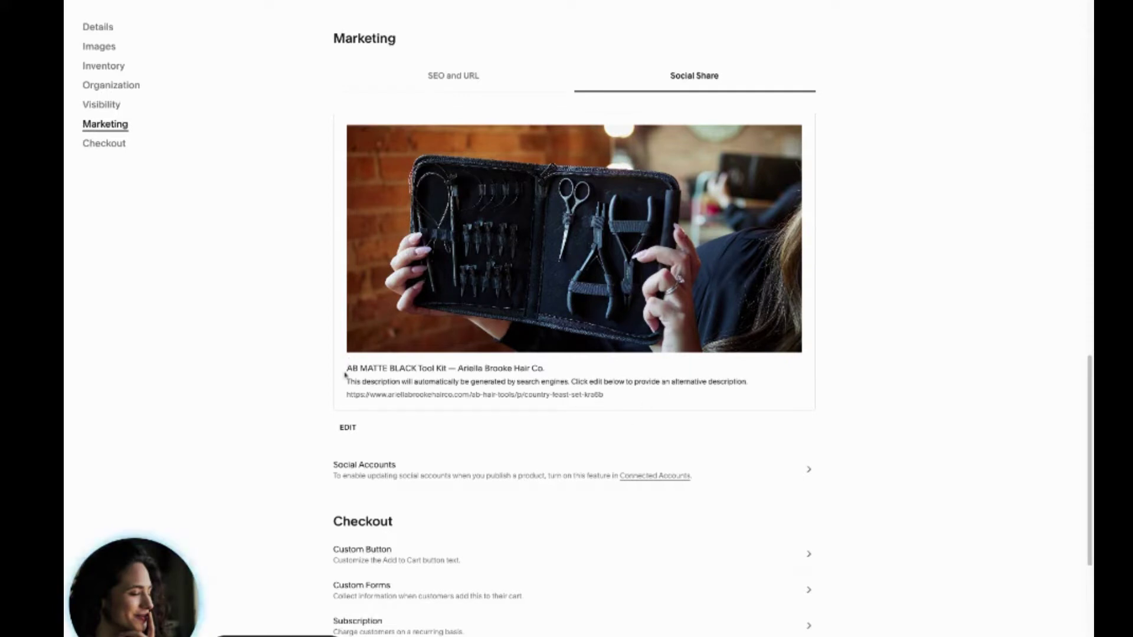
{"action": "left_click_drag", "start_coordinate": [345, 370], "coordinate": [607, 396]}
{"action": "left_click", "coordinate": [470, 78]}
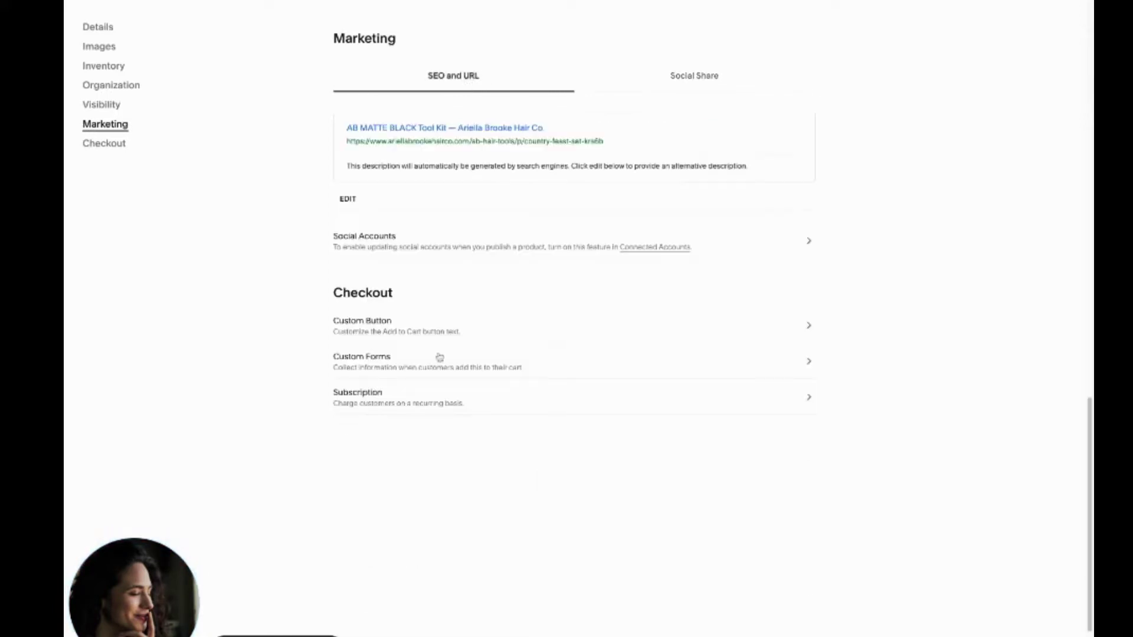
{"action": "left_click", "coordinate": [705, 82]}
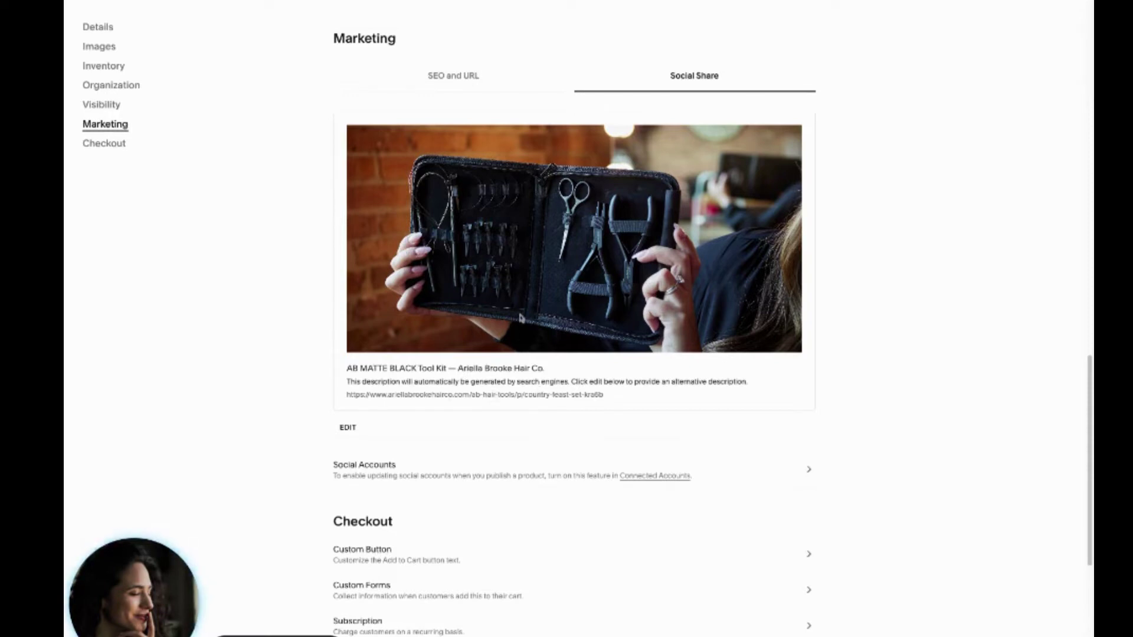
{"action": "scroll", "coordinate": [521, 319], "scroll_direction": "down", "scroll_amount": 1}
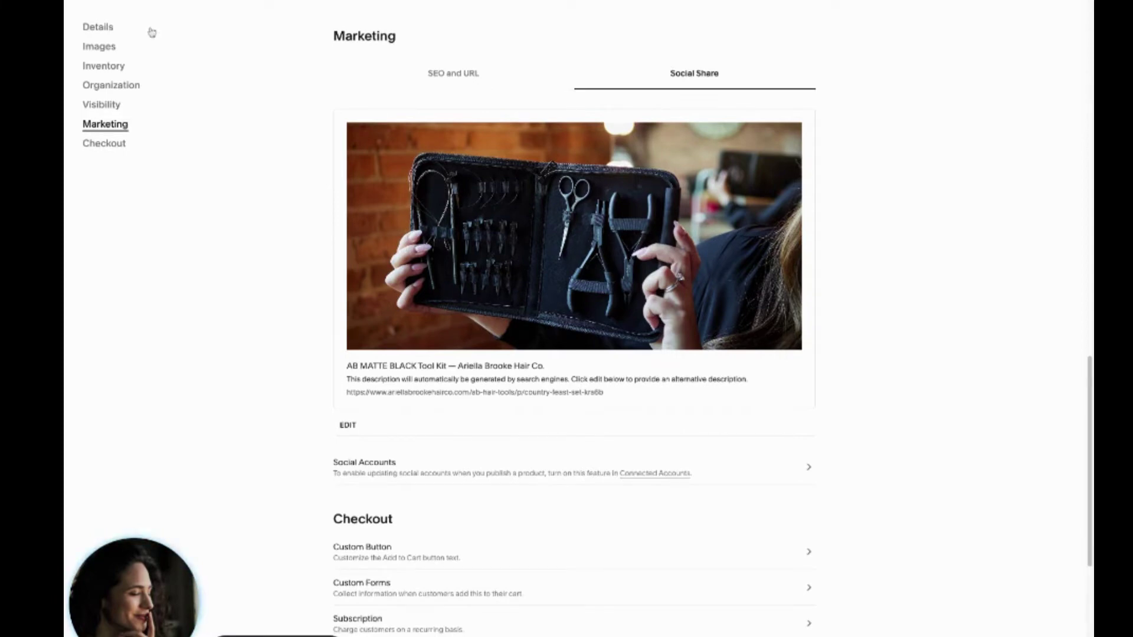
Close the AB MATTE BLACK Tool Kit editor and back out to the top-level site menu
{"action": "left_click", "coordinate": [130, 29]}
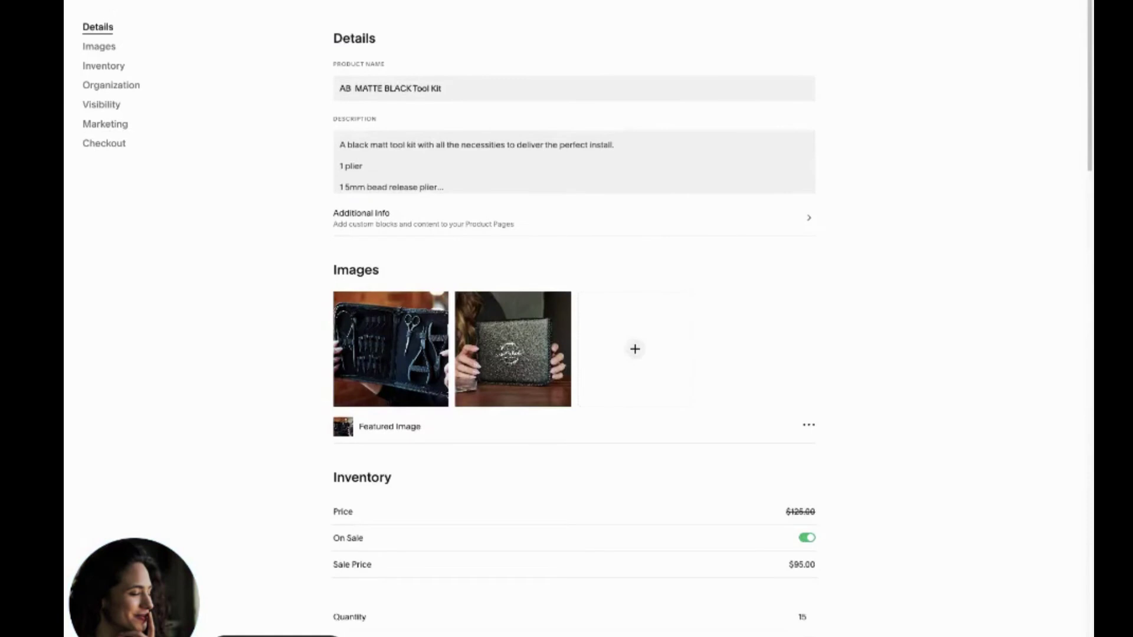
{"action": "key", "text": "Escape"}
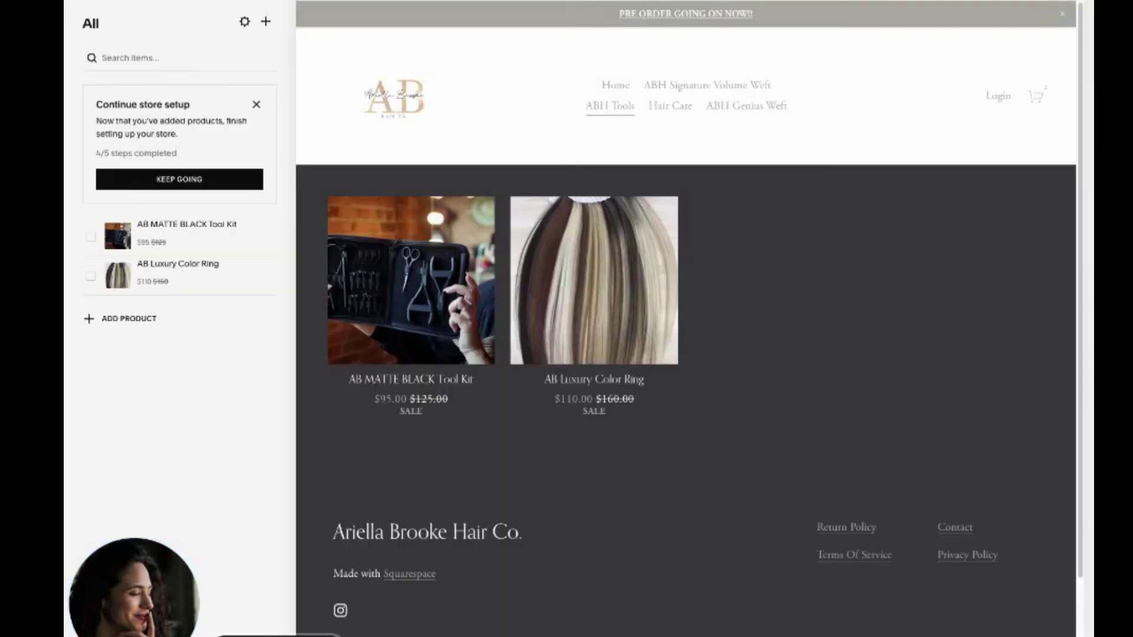
{"action": "left_click", "coordinate": [98, 3]}
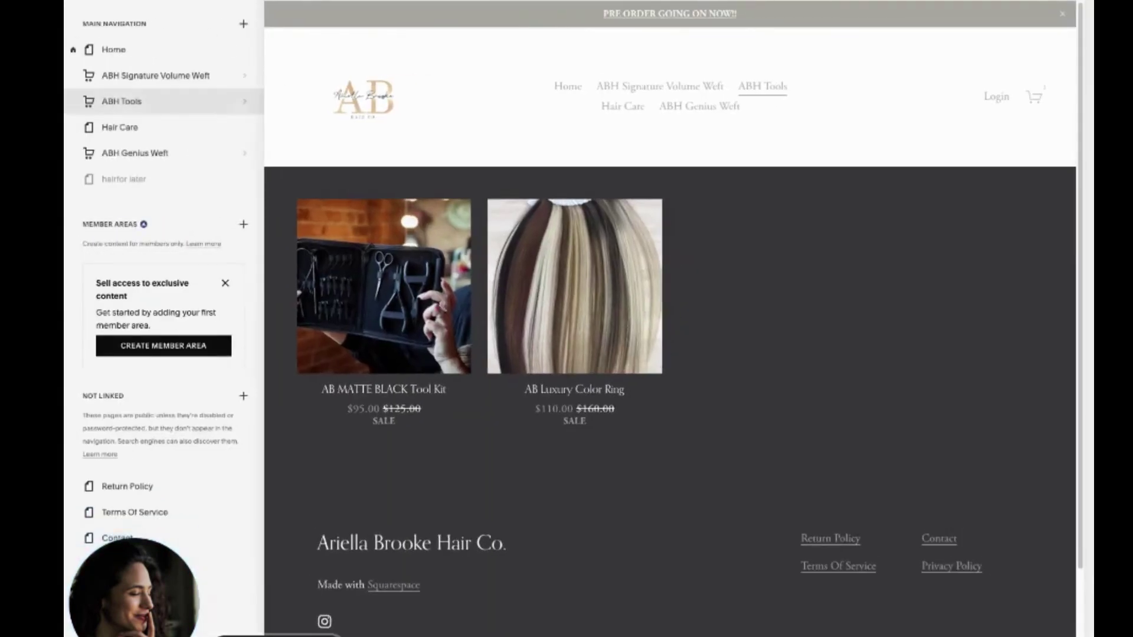
{"action": "left_click", "coordinate": [96, 3]}
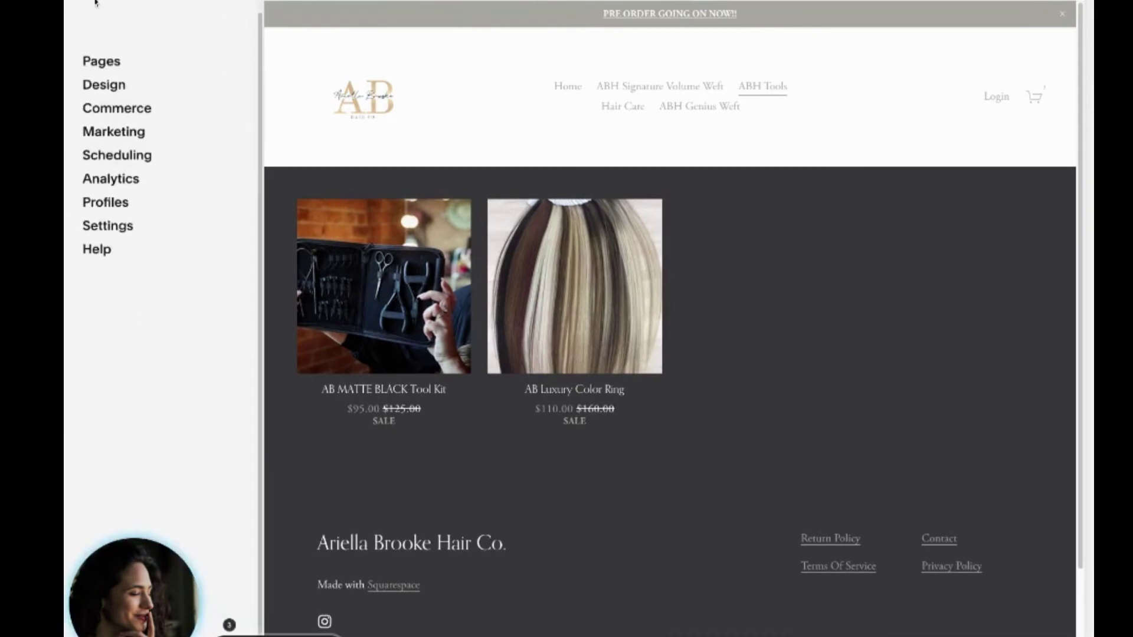